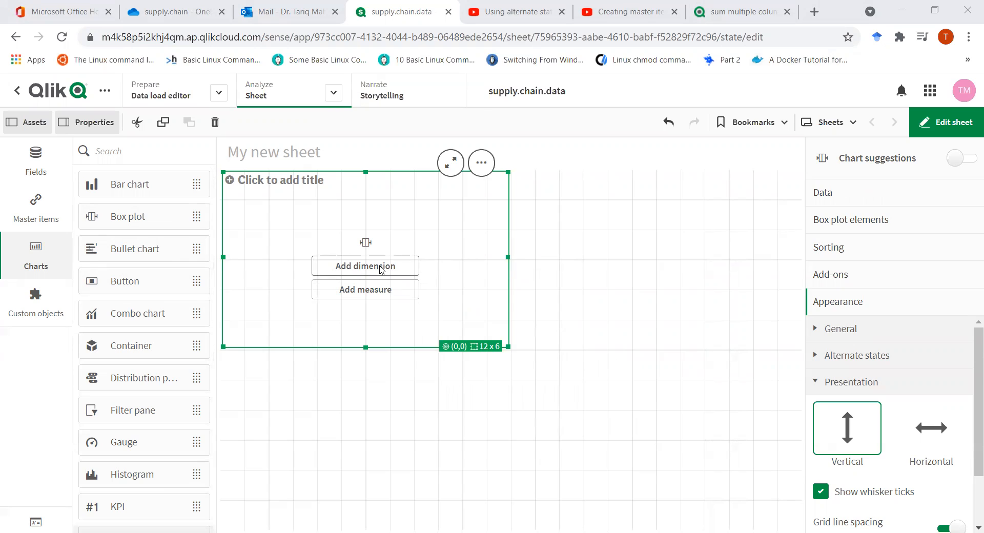
Step: Add the Dosage.Form field as the box dimension of the empty box plot
{"action": "left_click", "coordinate": [382, 270]}
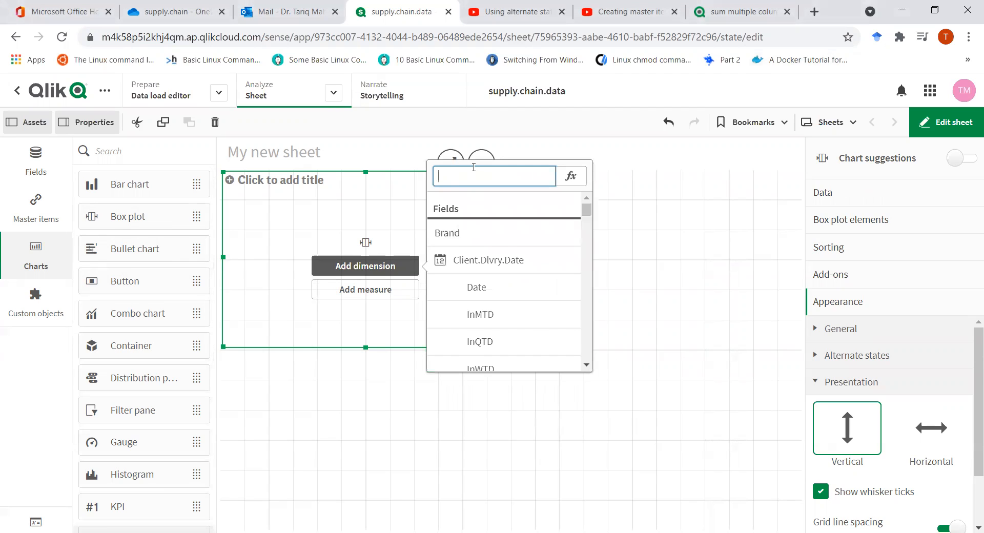
{"action": "type", "text": "dosage"}
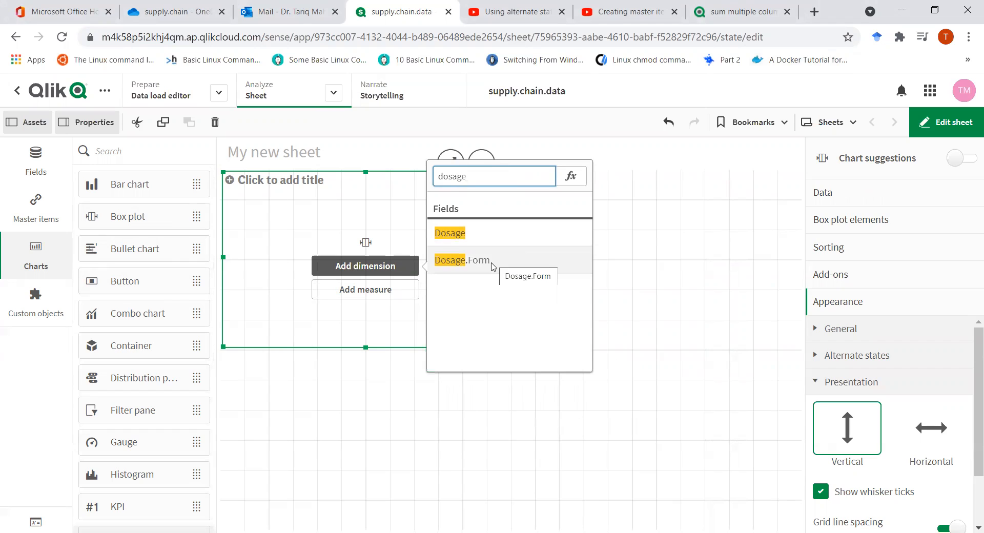
{"action": "left_click", "coordinate": [491, 266]}
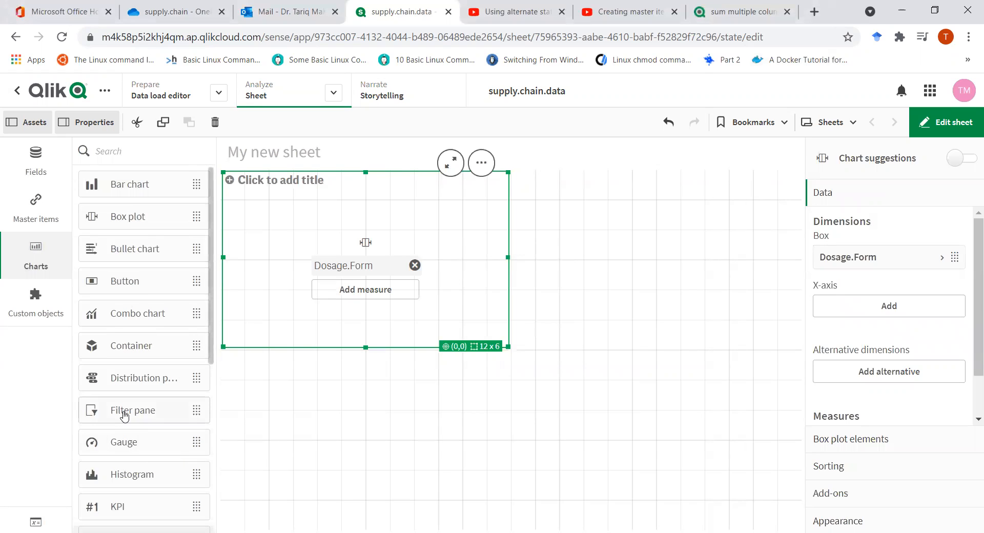
Step: Place a filter pane for Dosage.Form beside the box plot and narrow it to 5 x 6 grid cells
{"action": "left_click_drag", "start_coordinate": [124, 416], "coordinate": [662, 346]}
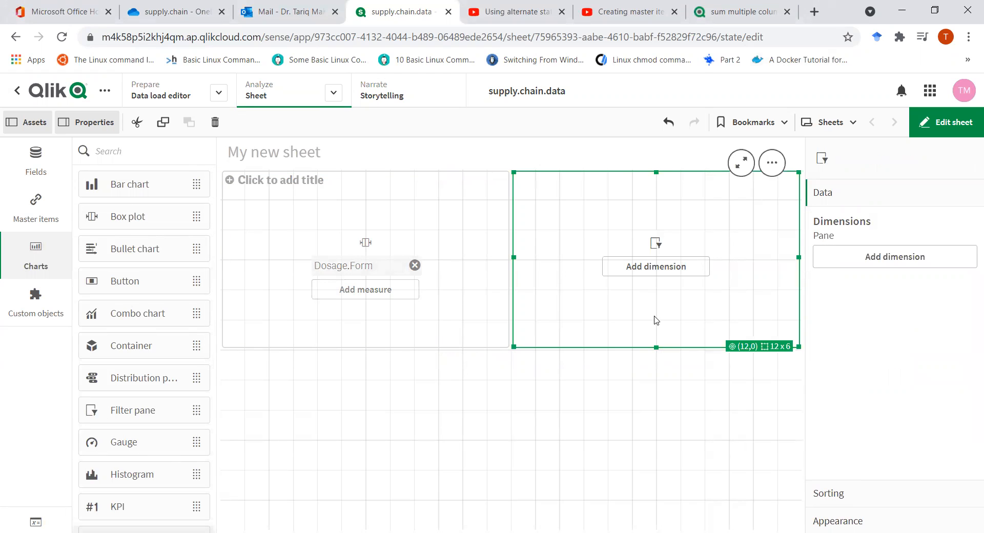
{"action": "left_click", "coordinate": [668, 268]}
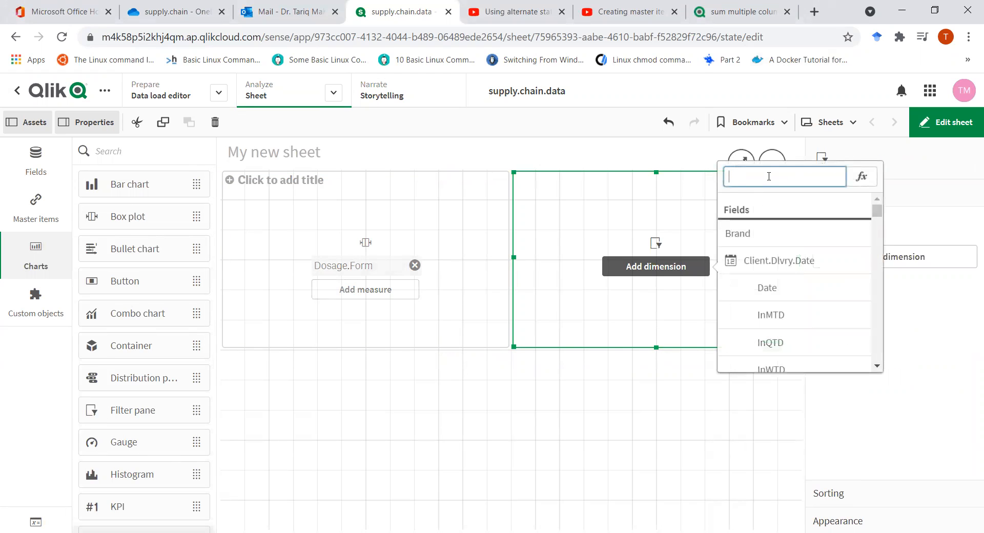
{"action": "type", "text": "dosage"}
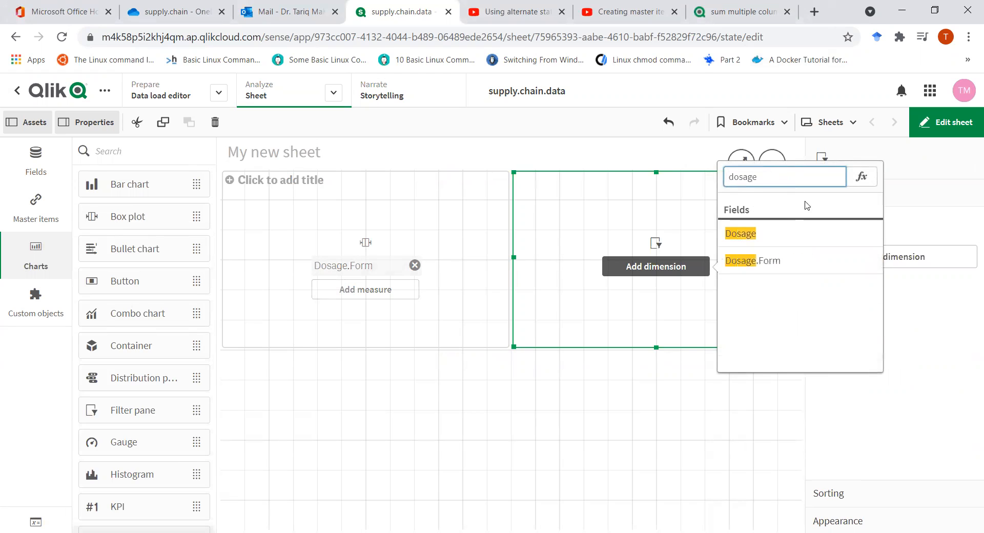
{"action": "left_click", "coordinate": [789, 263]}
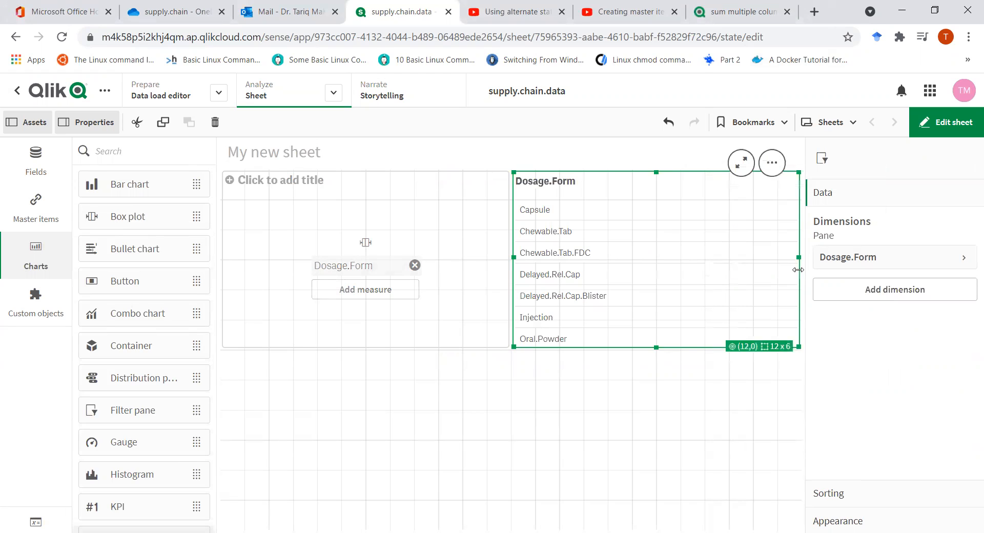
{"action": "left_click_drag", "start_coordinate": [796, 256], "coordinate": [615, 285]}
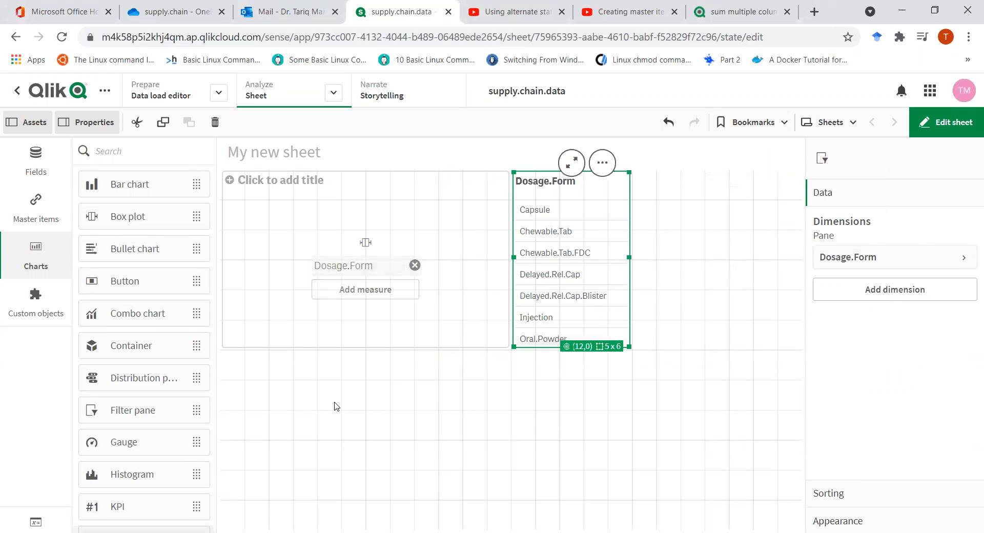
Step: Add Count([Line.Item.Value]) as the box plot's measure and finish editing the sheet
{"action": "left_click", "coordinate": [379, 292]}
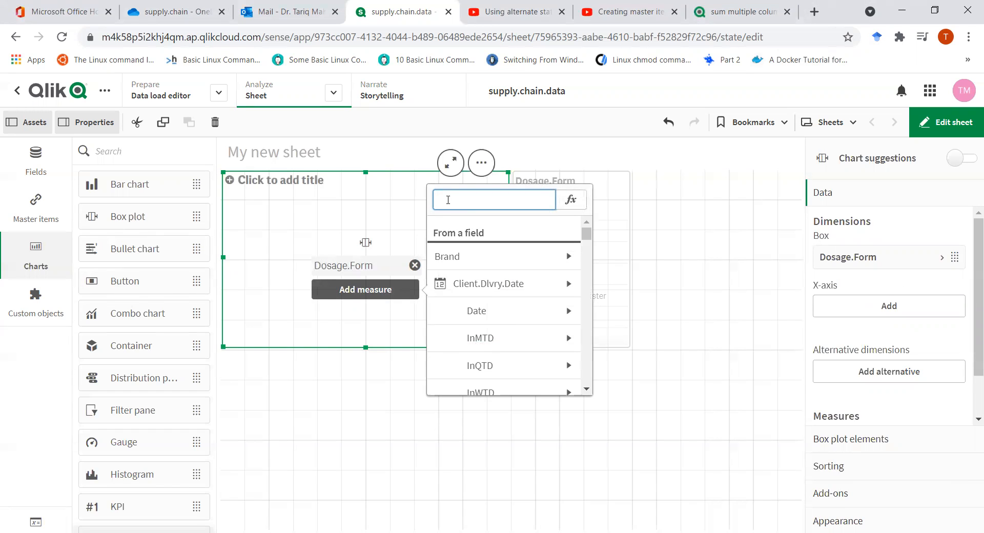
{"action": "type", "text": "line"}
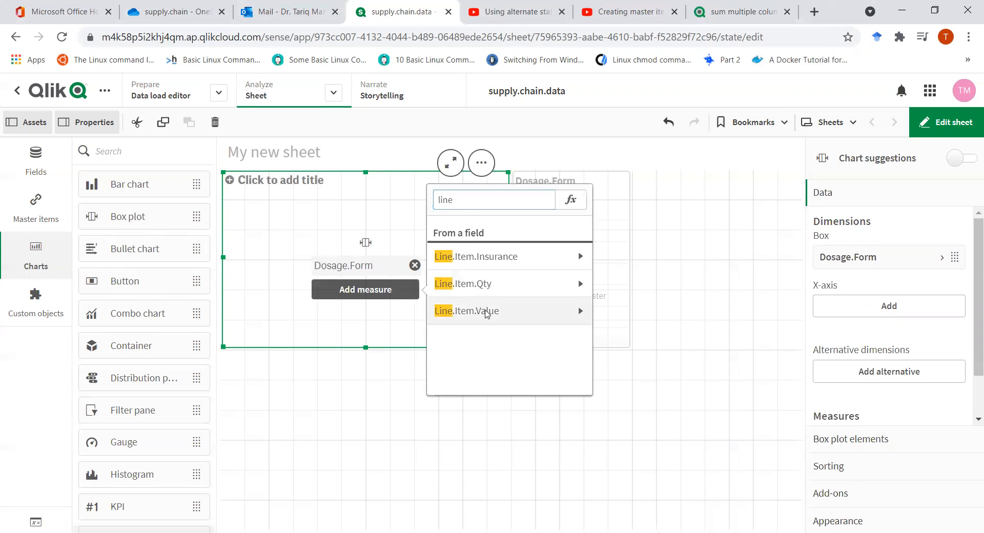
{"action": "left_click", "coordinate": [488, 311]}
{"action": "left_click", "coordinate": [469, 280]}
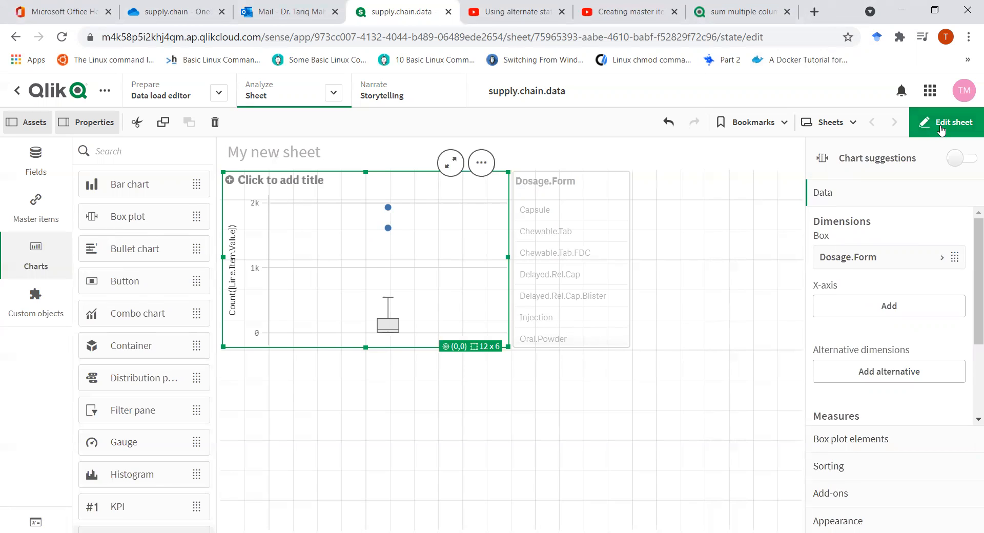
{"action": "left_click", "coordinate": [941, 128]}
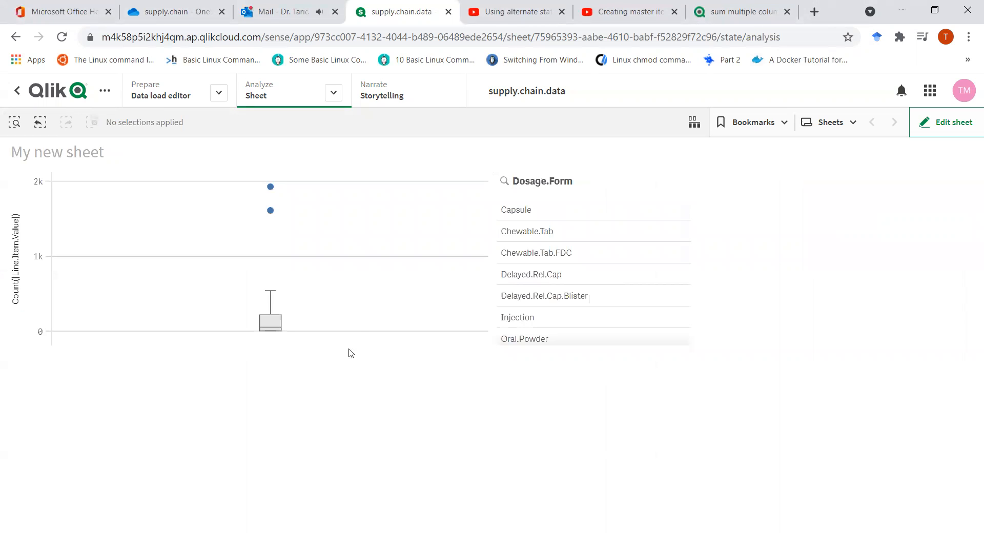
Step: Try filtering the box plot by Capsule, then by the Chewable.Tab and Chewable.Tab.FDC dosage forms together
{"action": "left_click", "coordinate": [546, 210]}
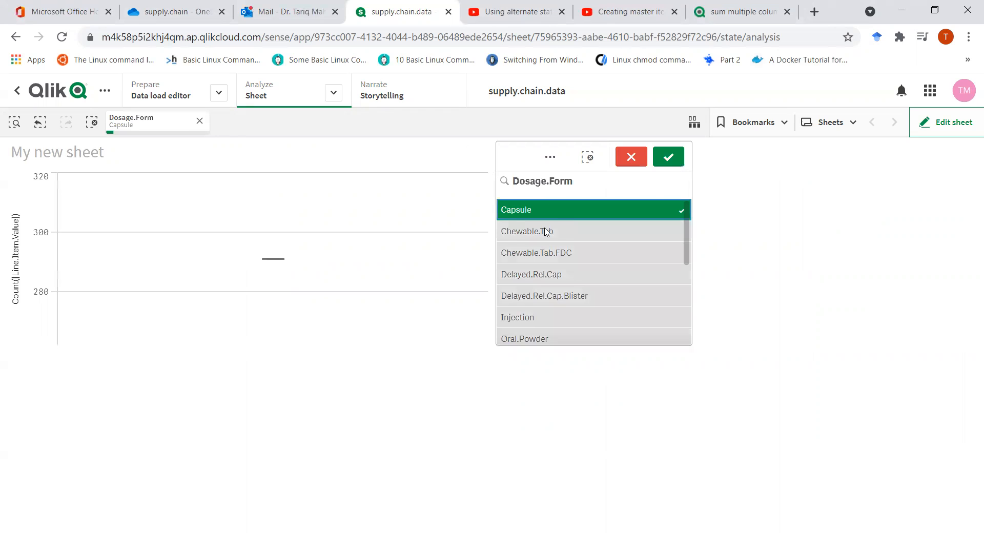
{"action": "key", "text": "Escape"}
{"action": "left_click", "coordinate": [556, 234]}
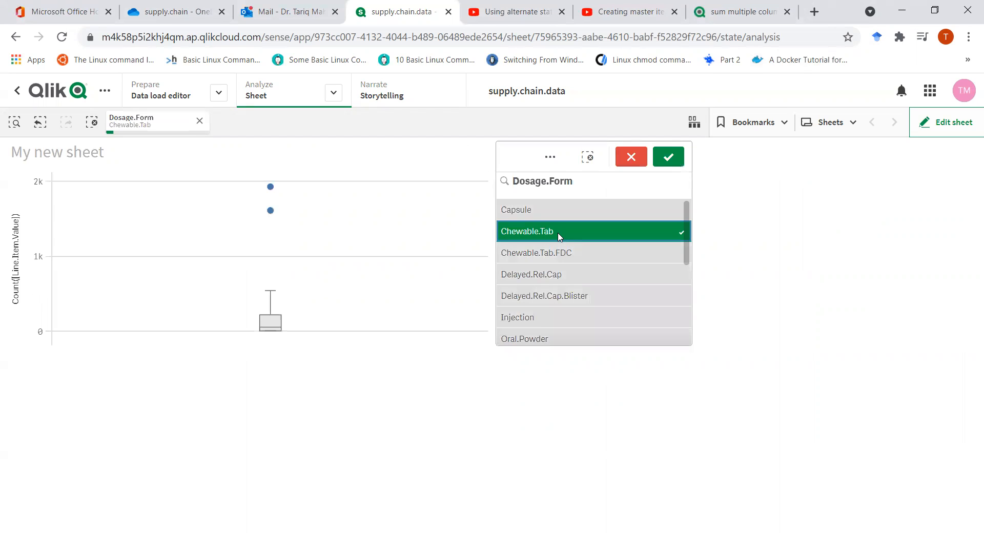
{"action": "left_click", "coordinate": [563, 256]}
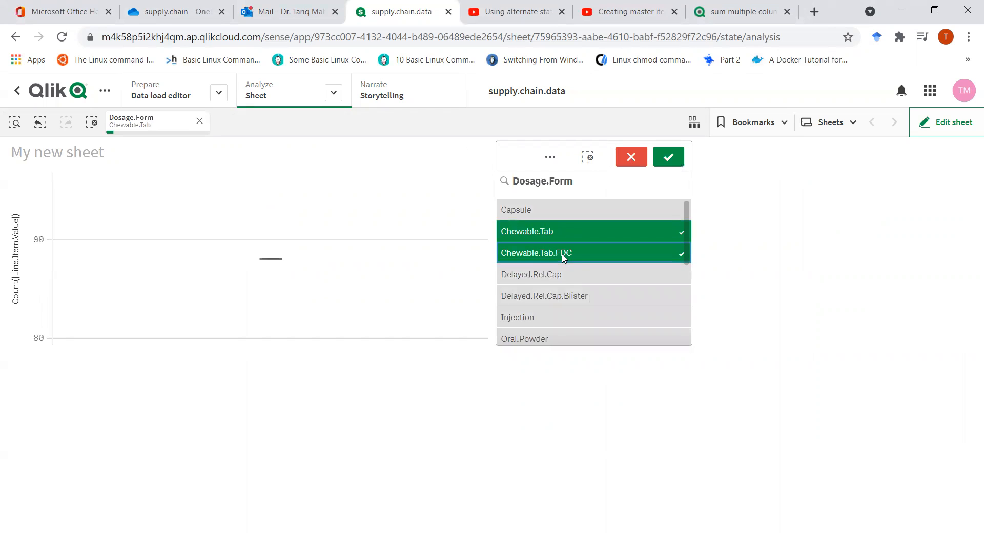
{"action": "left_click", "coordinate": [562, 229]}
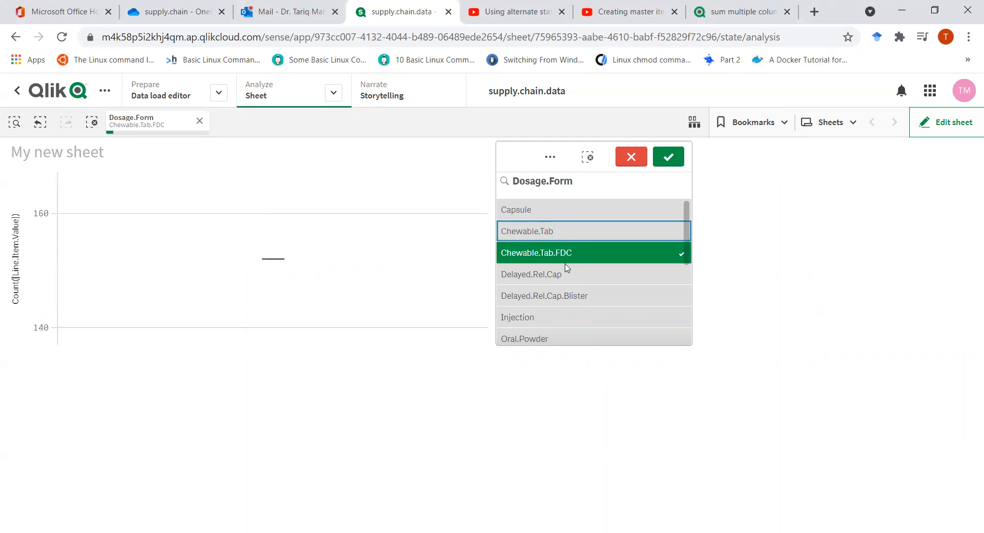
{"action": "left_click", "coordinate": [568, 232]}
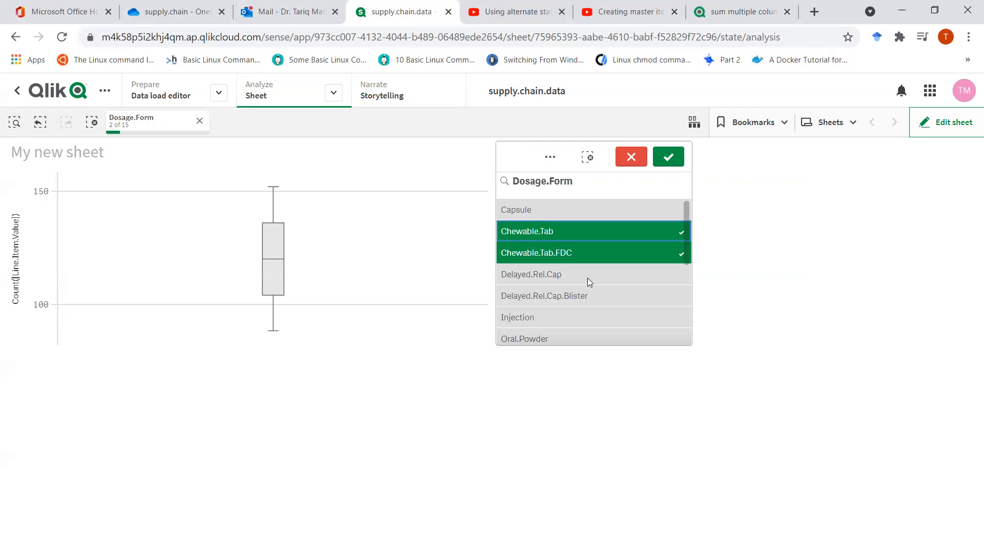
Step: Extend the dosage form selection with Tab.FDC, Tab.FDC.Blister, Tablet, Tab.FDC.CoBlister and Tab.Blister, then discard the whole selection
{"action": "scroll", "coordinate": [589, 282], "scroll_direction": "down", "scroll_amount": 4}
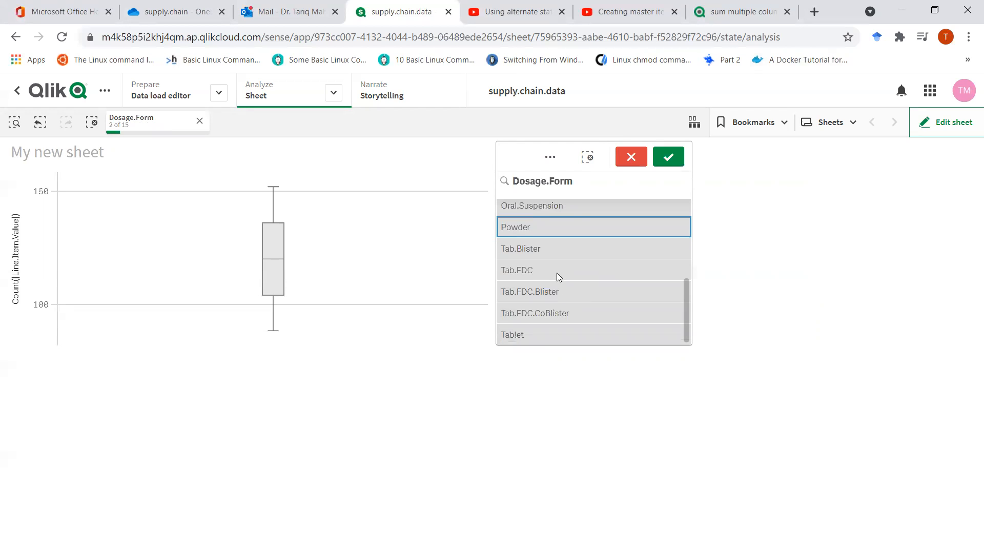
{"action": "left_click", "coordinate": [558, 271]}
{"action": "left_click", "coordinate": [563, 292]}
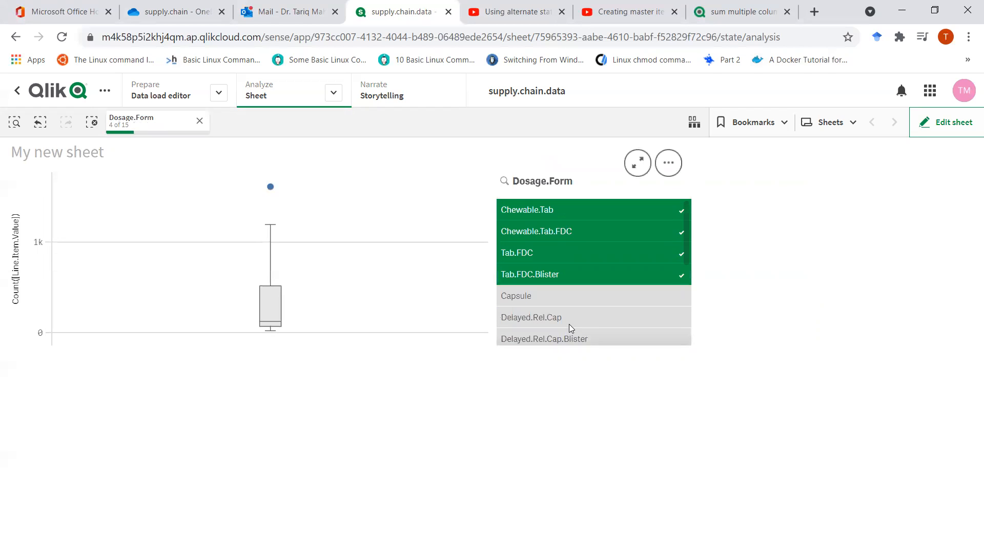
{"action": "scroll", "coordinate": [579, 307], "scroll_direction": "down", "scroll_amount": 4}
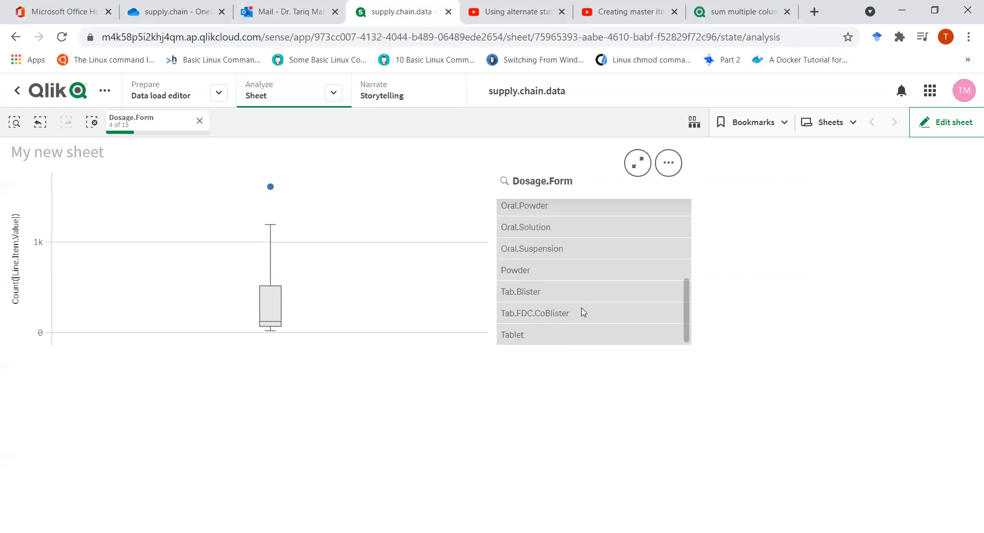
{"action": "left_click", "coordinate": [560, 334]}
{"action": "left_click", "coordinate": [561, 313]}
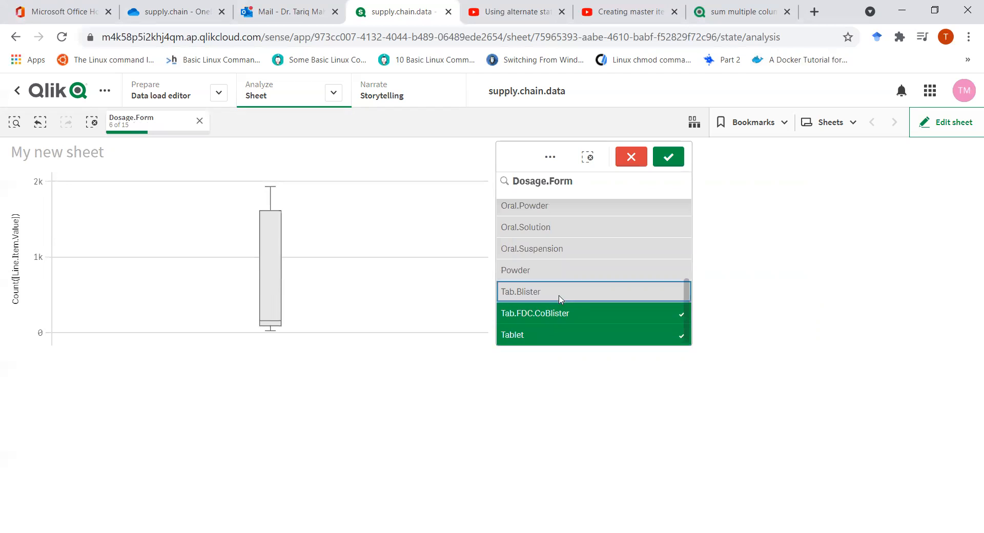
{"action": "left_click", "coordinate": [560, 296]}
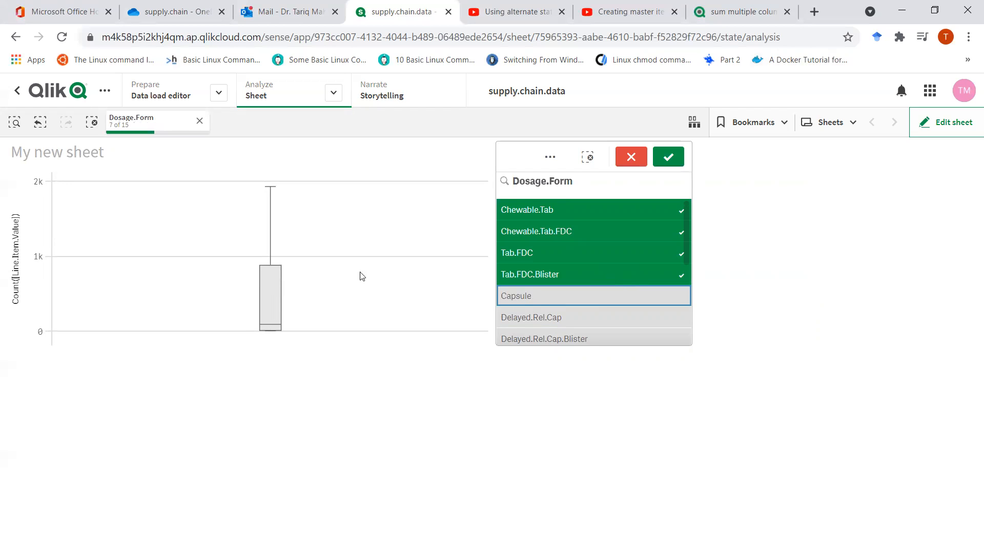
{"action": "left_click", "coordinate": [633, 158]}
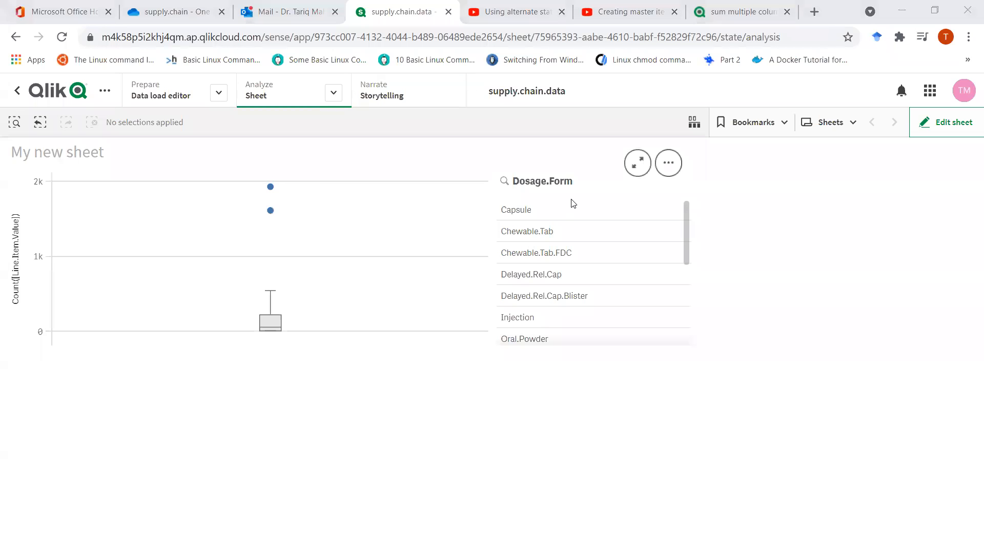
Step: Select all Dosage.Form values to check the box plot, then clear the selection and close the filter
{"action": "left_click", "coordinate": [573, 205]}
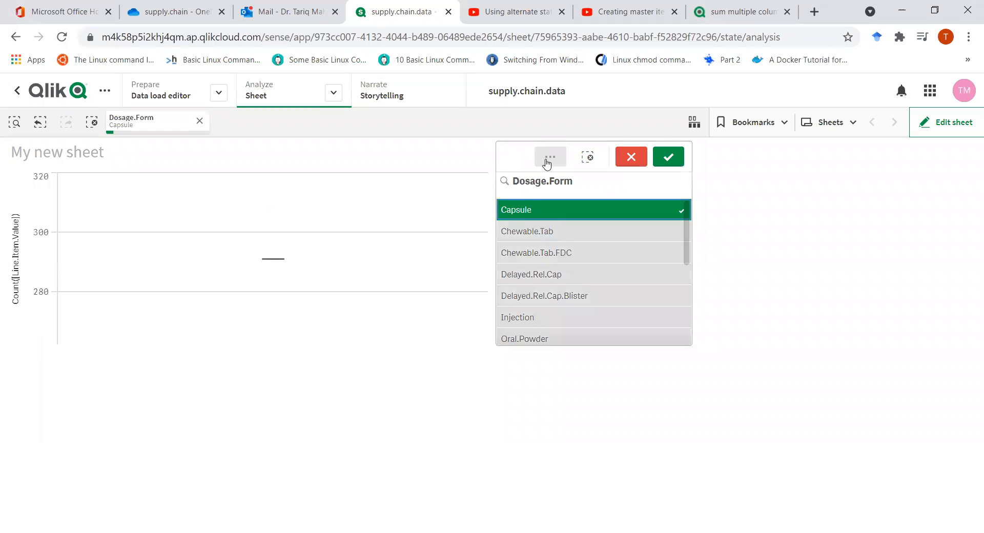
{"action": "left_click", "coordinate": [548, 162]}
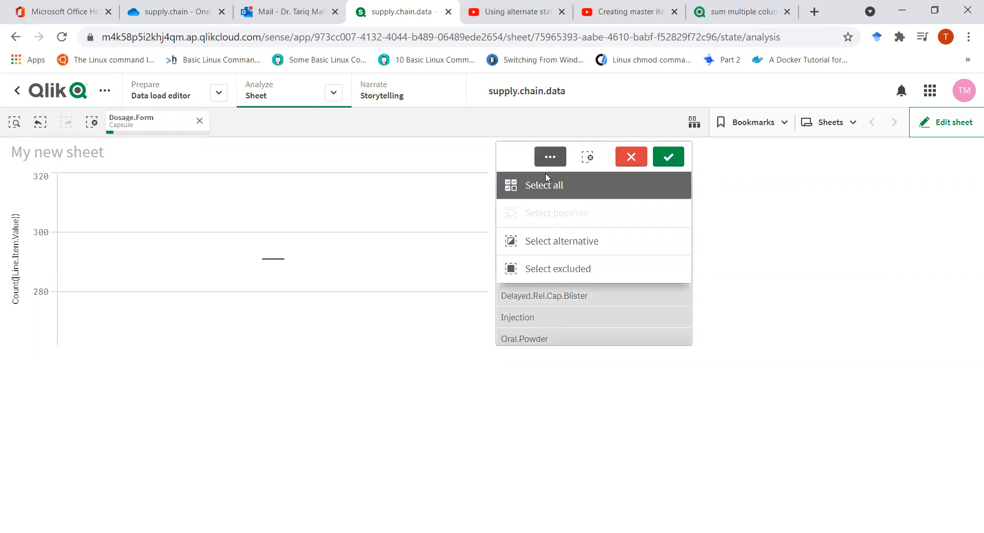
{"action": "left_click", "coordinate": [546, 183]}
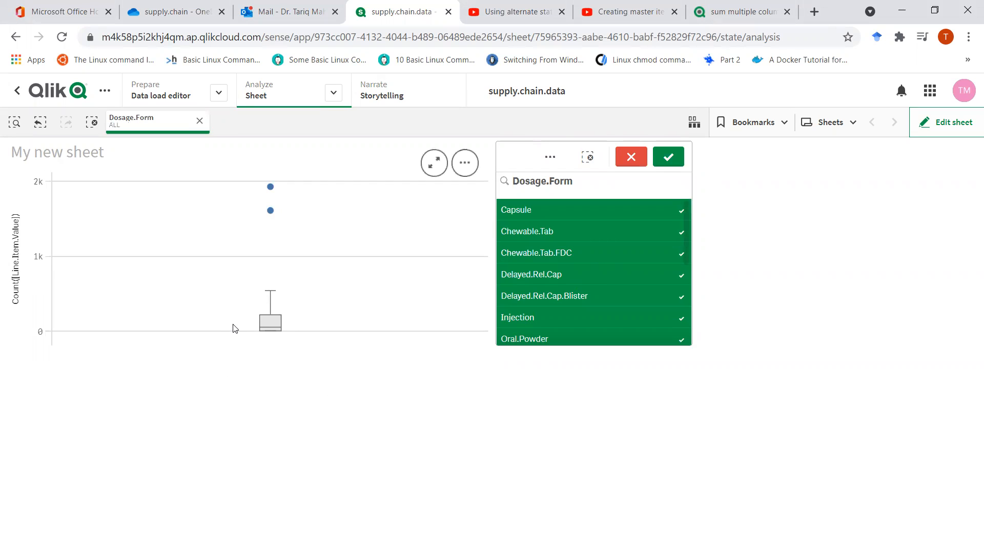
{"action": "mouse_move", "coordinate": [262, 319]}
{"action": "left_click", "coordinate": [550, 157]}
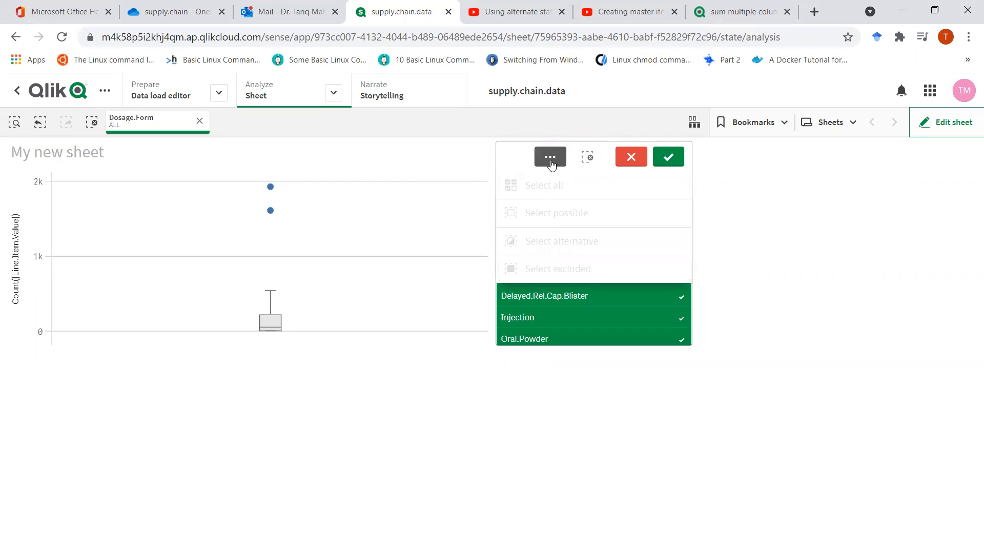
{"action": "left_click", "coordinate": [594, 162]}
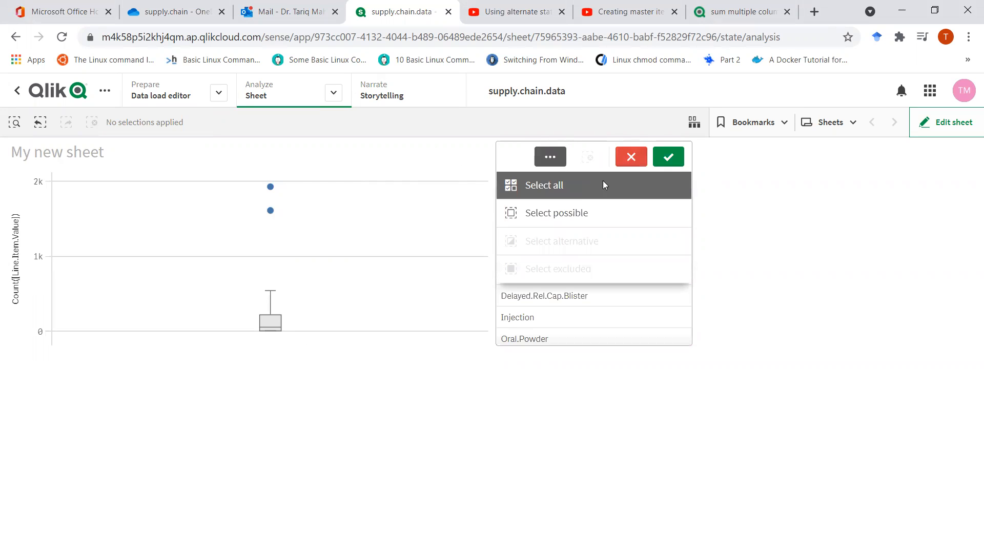
{"action": "left_click", "coordinate": [629, 158]}
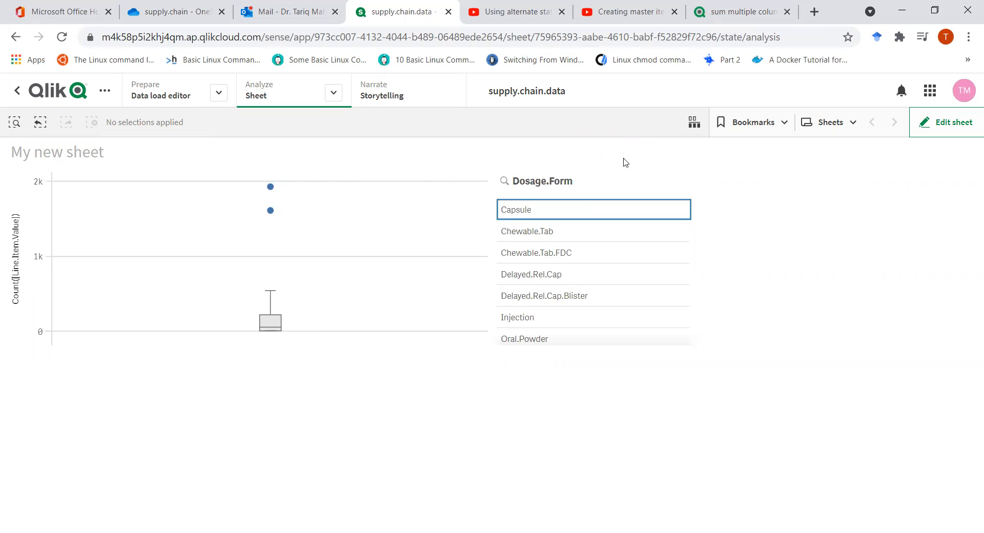
Step: Filter the box plot to the Capsule, Chewable.Tab, Chewable.Tab.FDC and Delayed.Rel.Cap dosage forms
{"action": "left_click", "coordinate": [557, 213]}
{"action": "left_click", "coordinate": [558, 232]}
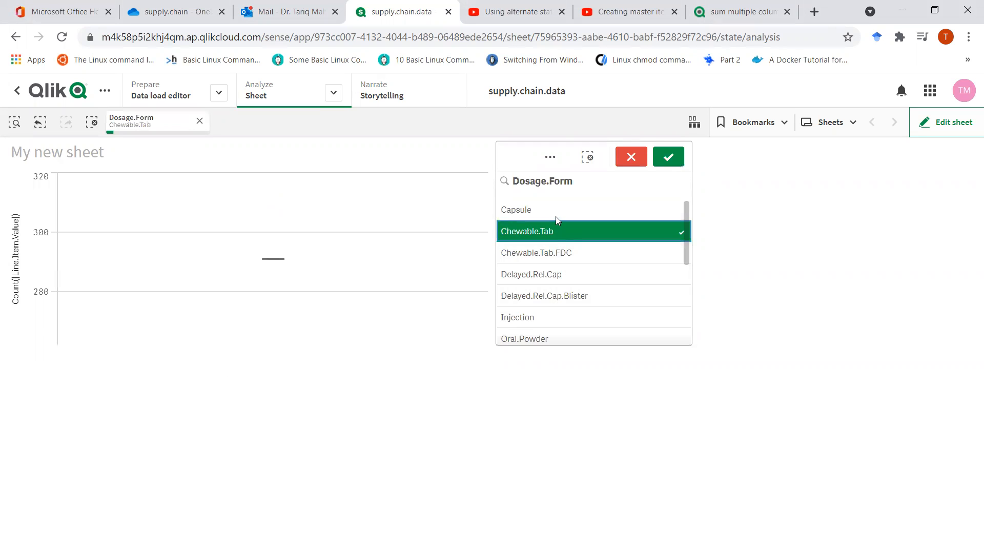
{"action": "left_click", "coordinate": [560, 255]}
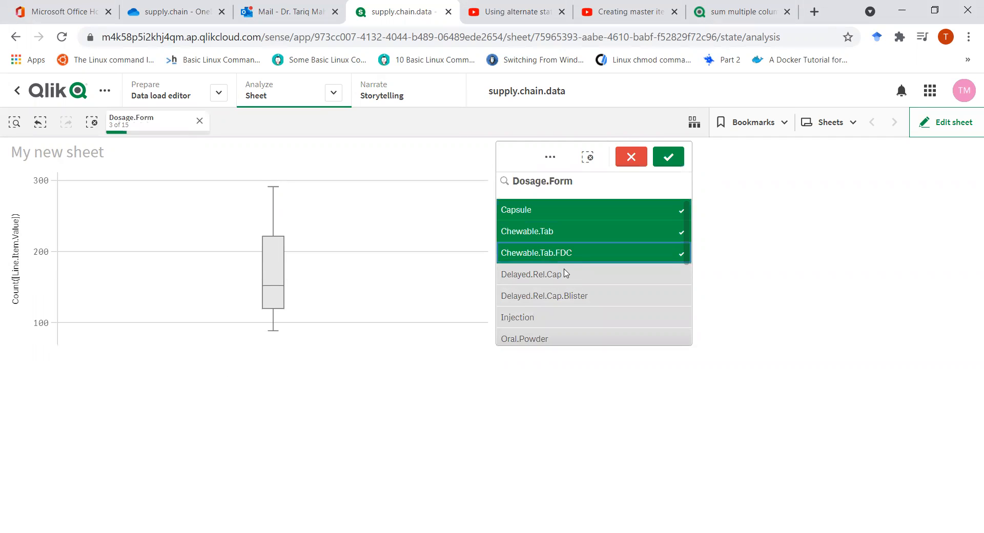
{"action": "left_click", "coordinate": [564, 270]}
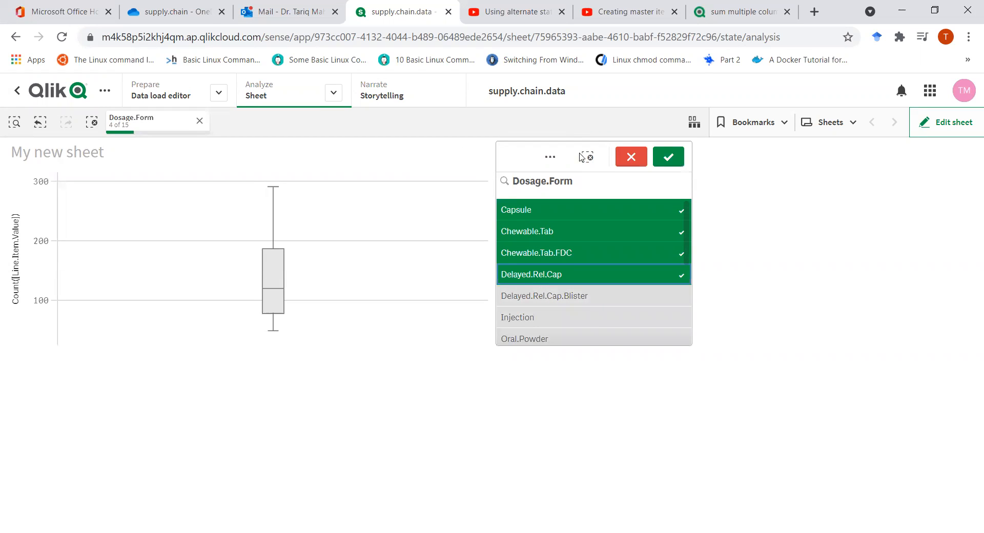
Step: Examine the box plot's median, quartiles and whiskers for Capsule, Delayed.Rel.Cap and Delayed.Rel.Cap.Blister
{"action": "left_click", "coordinate": [649, 4]}
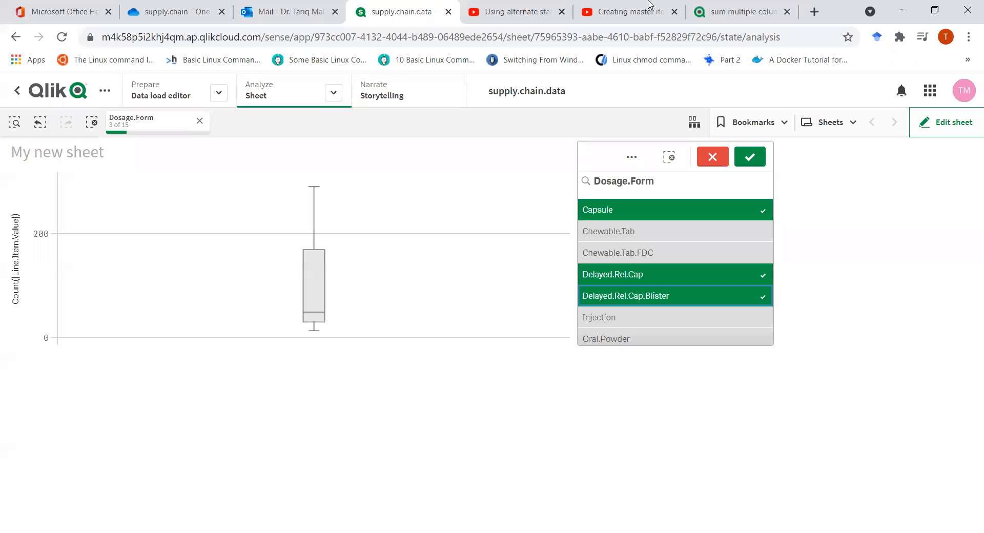
{"action": "left_click", "coordinate": [829, 4]}
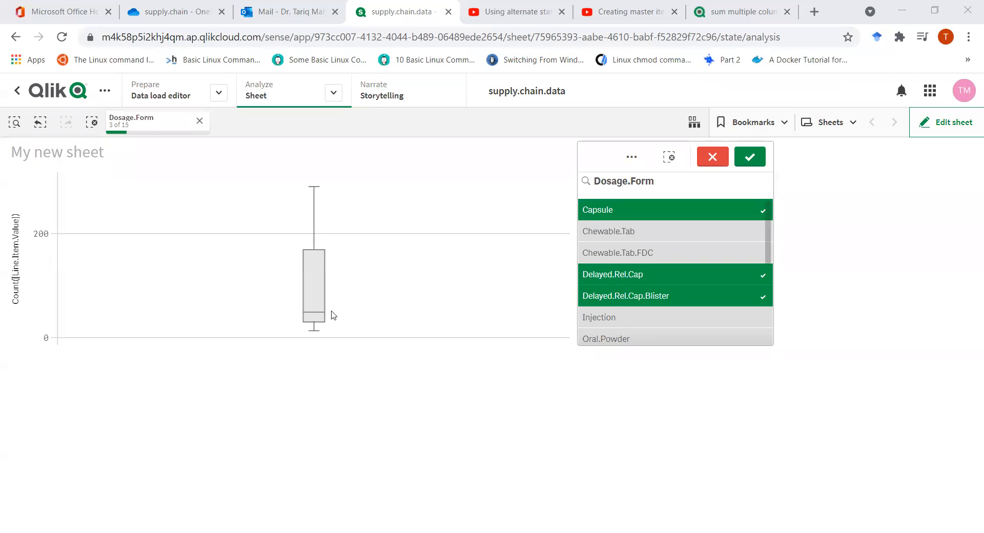
{"action": "mouse_move", "coordinate": [302, 330]}
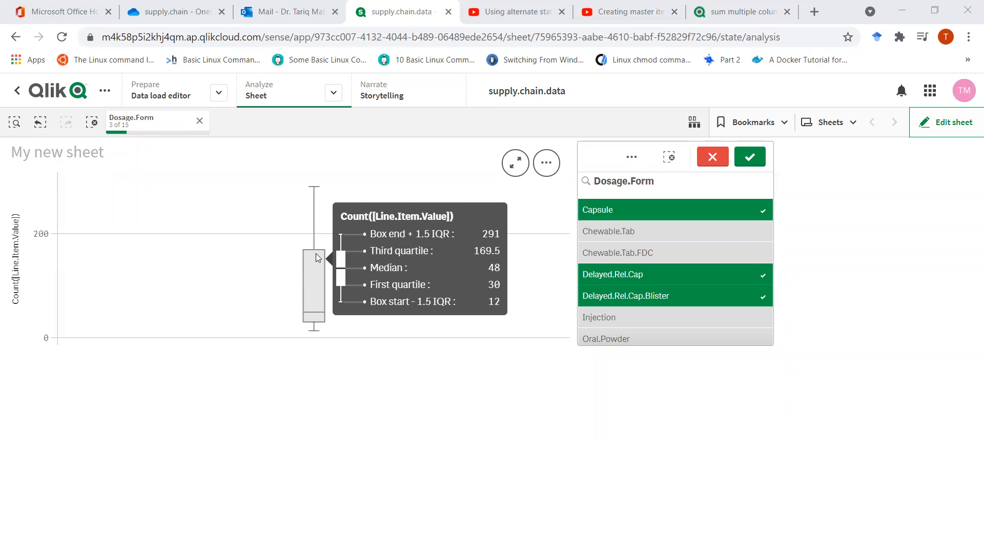
Step: Confirm the dosage form selection, discard the selection started in the chart, and inspect the box plot's quartile statistics
{"action": "left_click", "coordinate": [314, 316]}
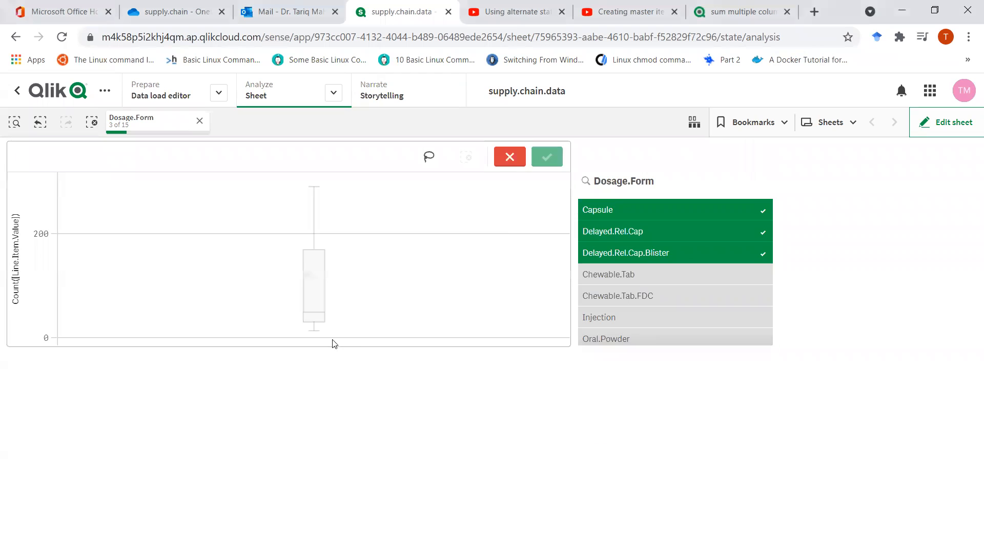
{"action": "left_click", "coordinate": [522, 159]}
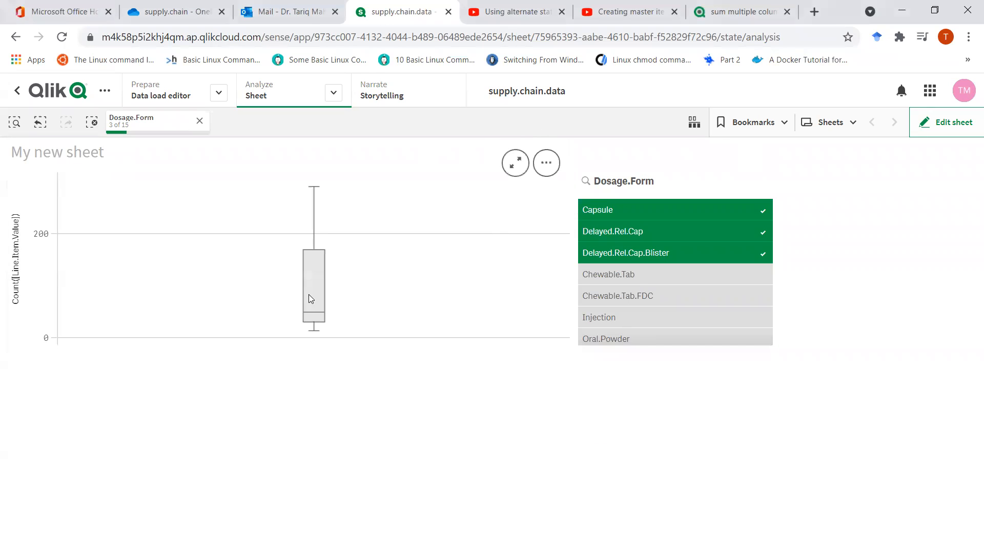
{"action": "mouse_move", "coordinate": [318, 293]}
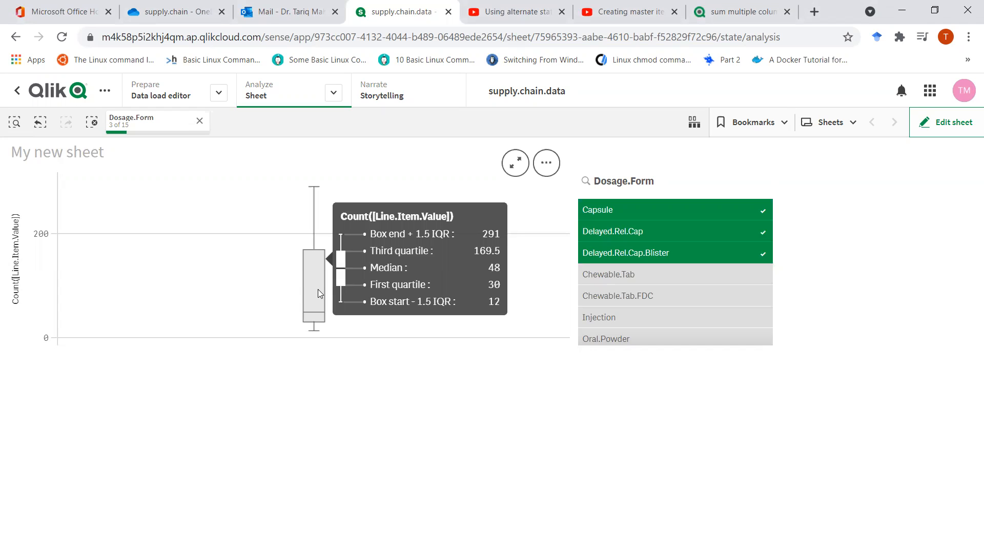
Step: Extend the dosage form selection with Chewable.Tab, Chewable.Tab.FDC, Injection and Oral.Powder, checking the box plot's outlier along the way
{"action": "left_click", "coordinate": [630, 277]}
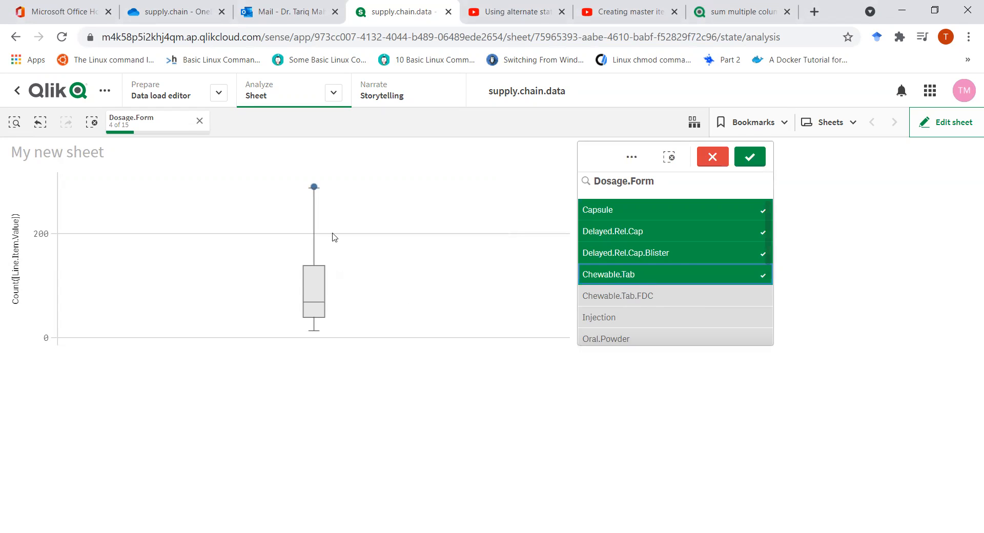
{"action": "mouse_move", "coordinate": [314, 188]}
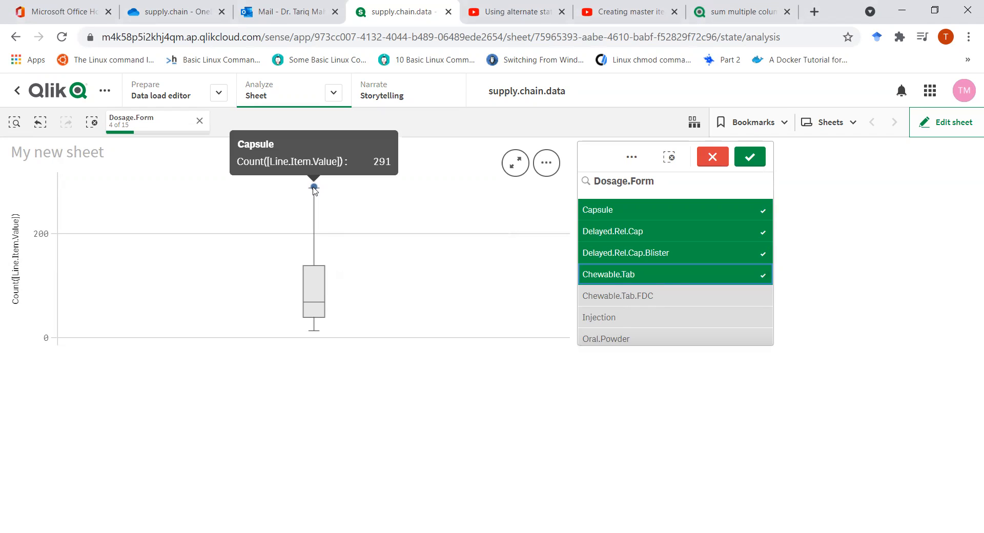
{"action": "left_click", "coordinate": [612, 297]}
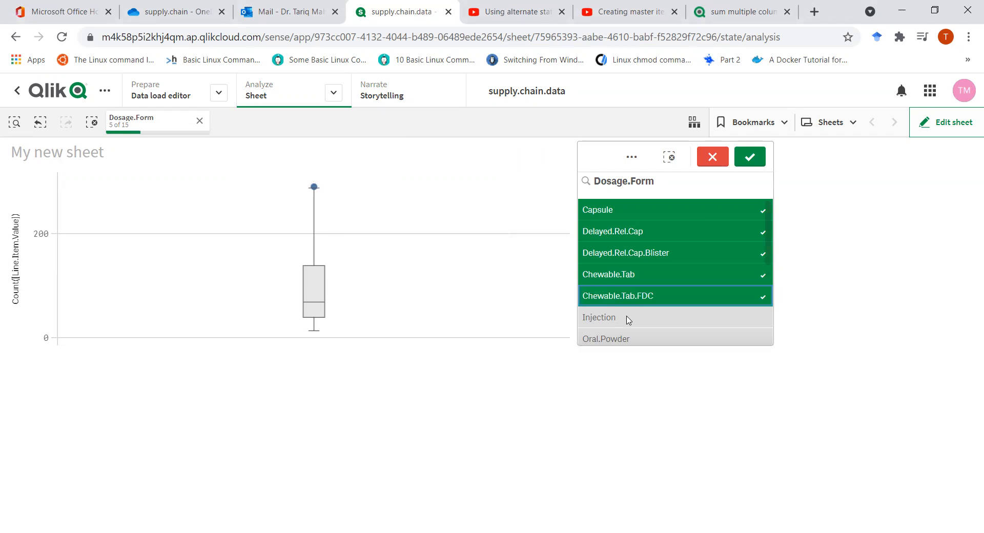
{"action": "left_click", "coordinate": [626, 316]}
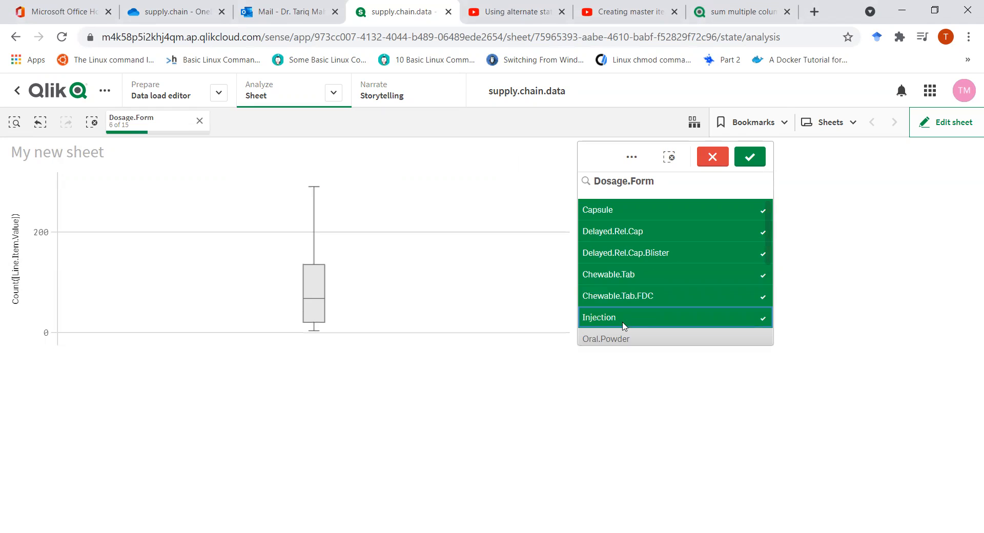
{"action": "left_click", "coordinate": [621, 338]}
{"action": "scroll", "coordinate": [638, 318], "scroll_direction": "down", "scroll_amount": 3}
{"action": "scroll", "coordinate": [659, 313], "scroll_direction": "up", "scroll_amount": 3}
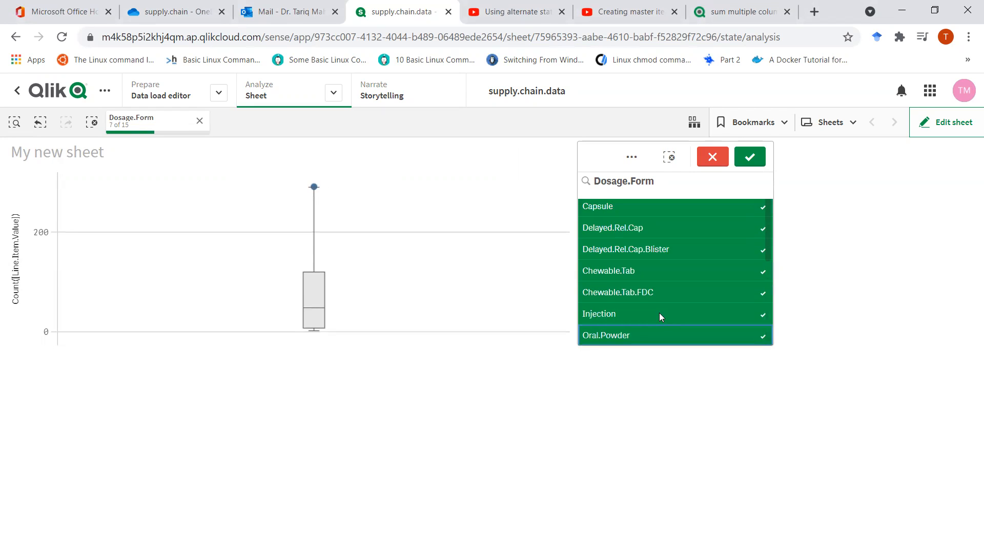
Step: Add Oral.Suspension, Powder, Tab.Blister and Tab.FDC to the selected dosage forms
{"action": "scroll", "coordinate": [659, 314], "scroll_direction": "down", "scroll_amount": 3}
{"action": "left_click", "coordinate": [627, 205]}
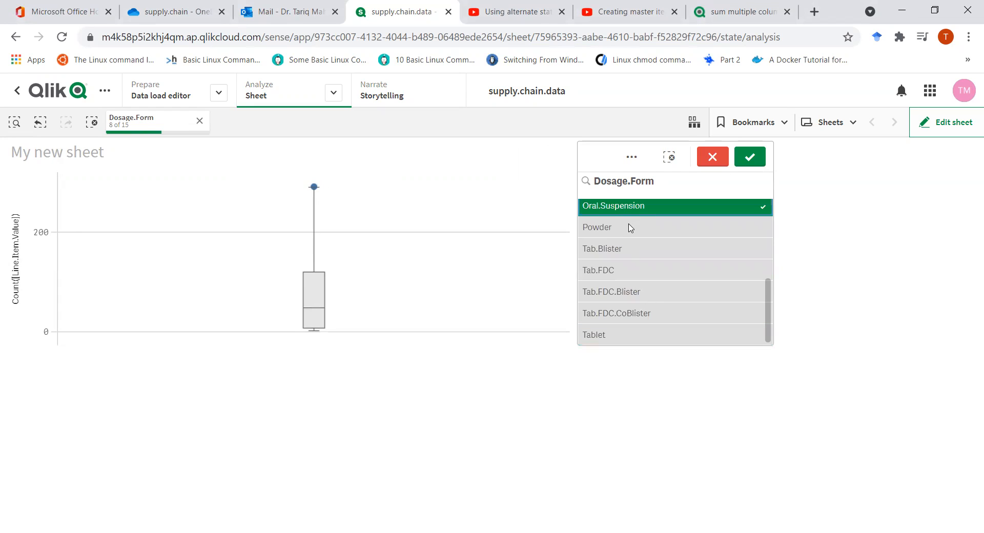
{"action": "left_click", "coordinate": [628, 226]}
{"action": "left_click", "coordinate": [630, 249]}
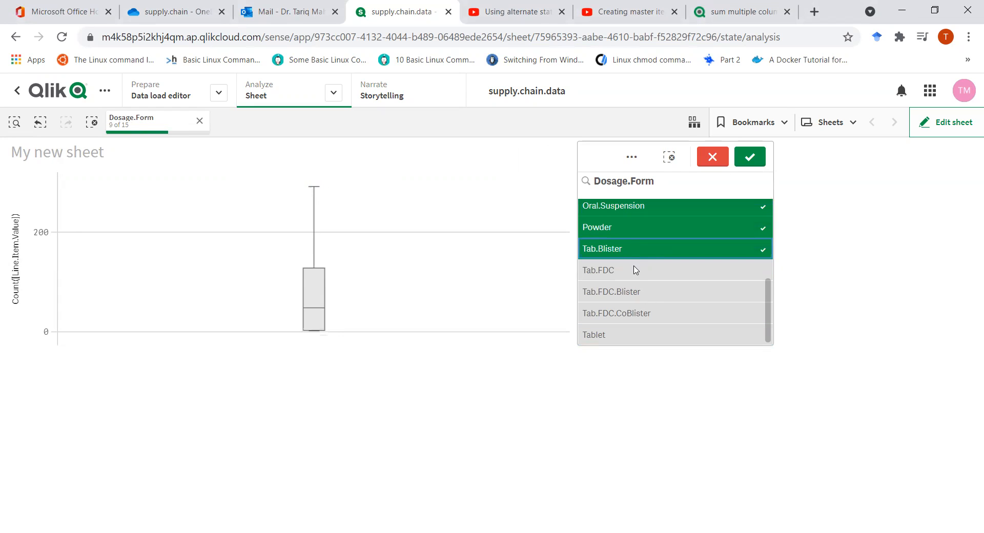
{"action": "left_click", "coordinate": [638, 270]}
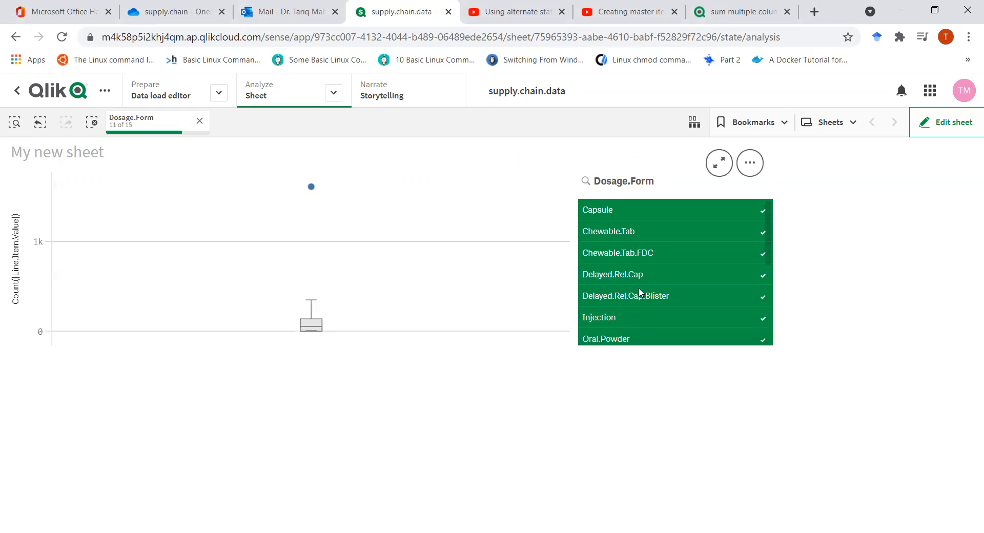
Step: Select all Dosage.Form values in the filter pane
{"action": "left_click", "coordinate": [628, 212]}
{"action": "left_click", "coordinate": [626, 157]}
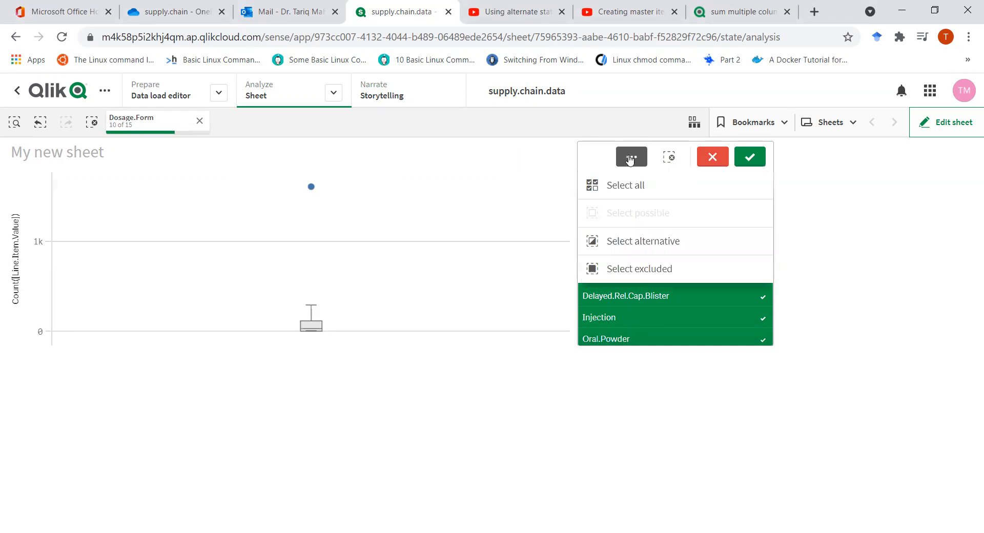
{"action": "left_click", "coordinate": [629, 187]}
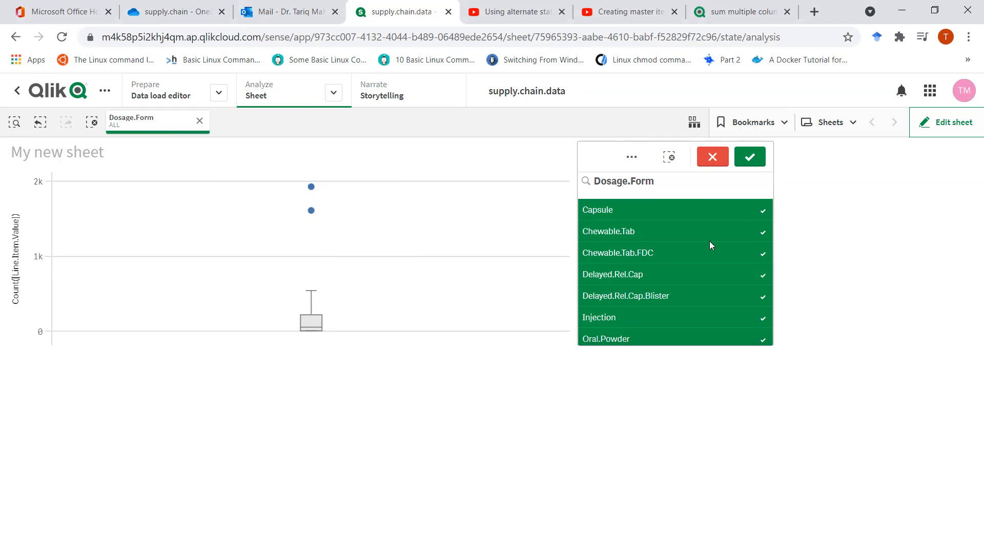
Step: Add Shipment.Mode as the box plot's X-axis dimension and finish editing the sheet
{"action": "left_click", "coordinate": [953, 124]}
{"action": "left_click", "coordinate": [441, 406]}
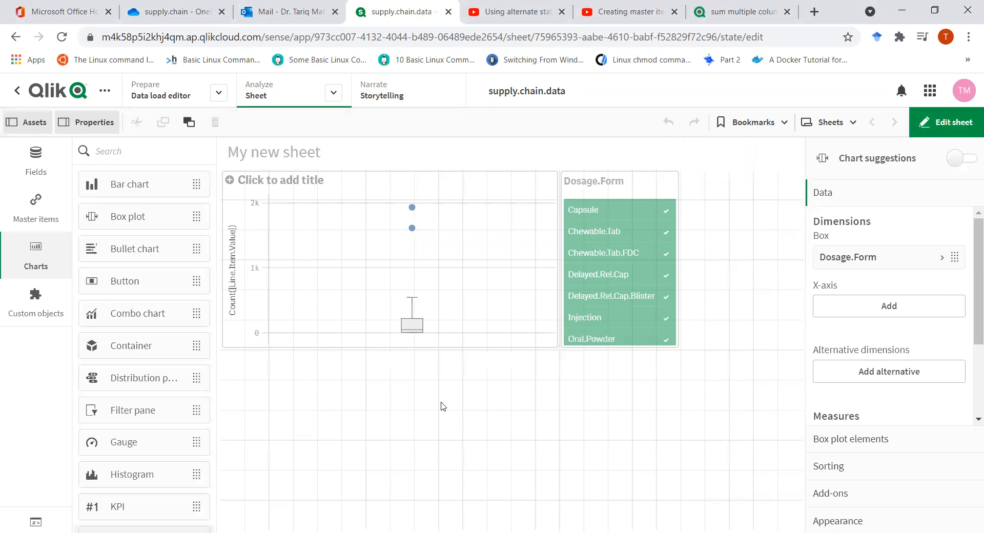
{"action": "left_click", "coordinate": [506, 342]}
{"action": "left_click", "coordinate": [881, 316]}
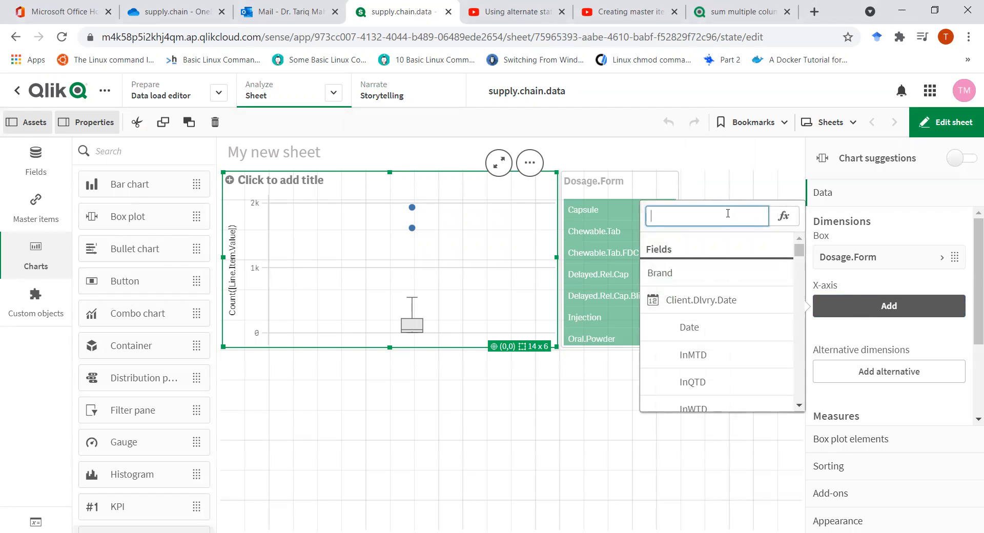
{"action": "type", "text": "shi"}
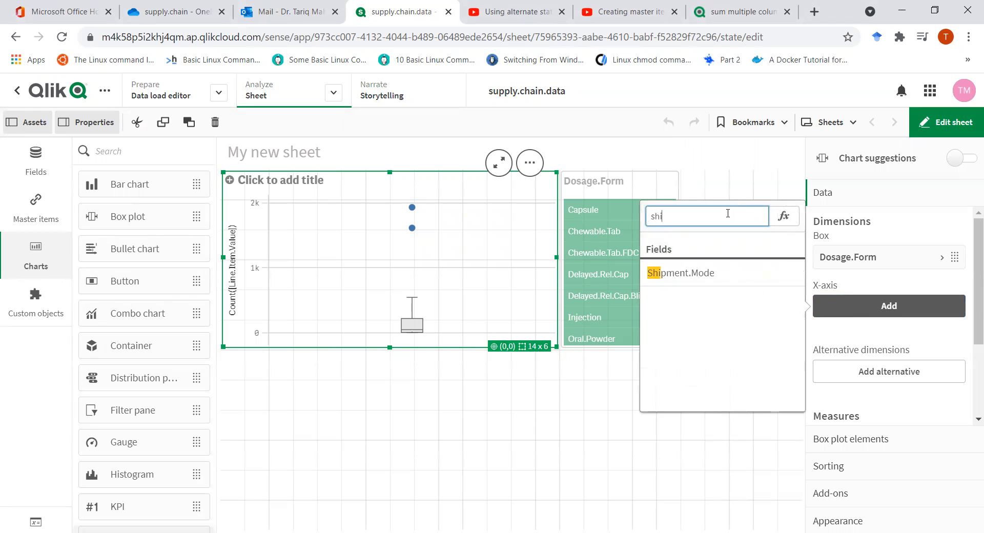
{"action": "left_click", "coordinate": [692, 277]}
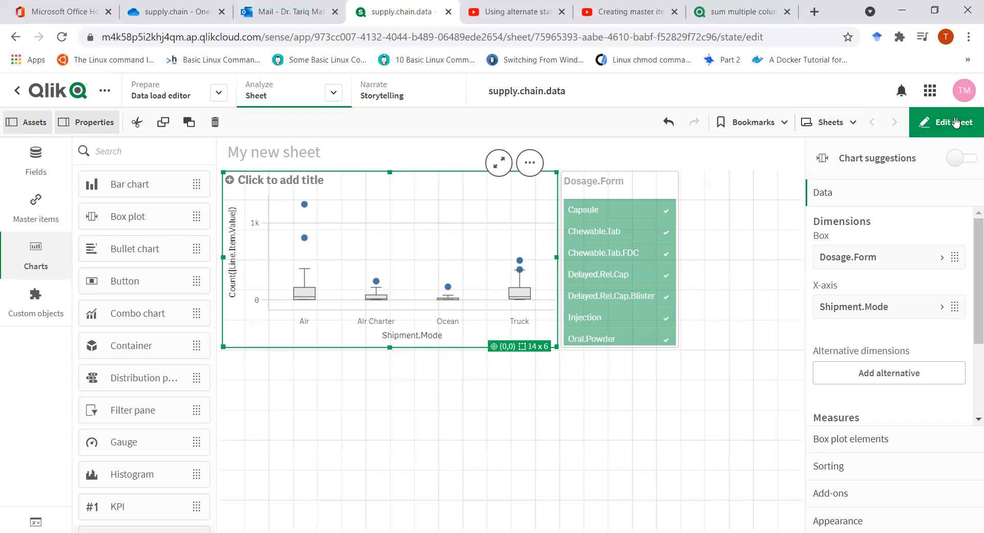
{"action": "left_click", "coordinate": [922, 123]}
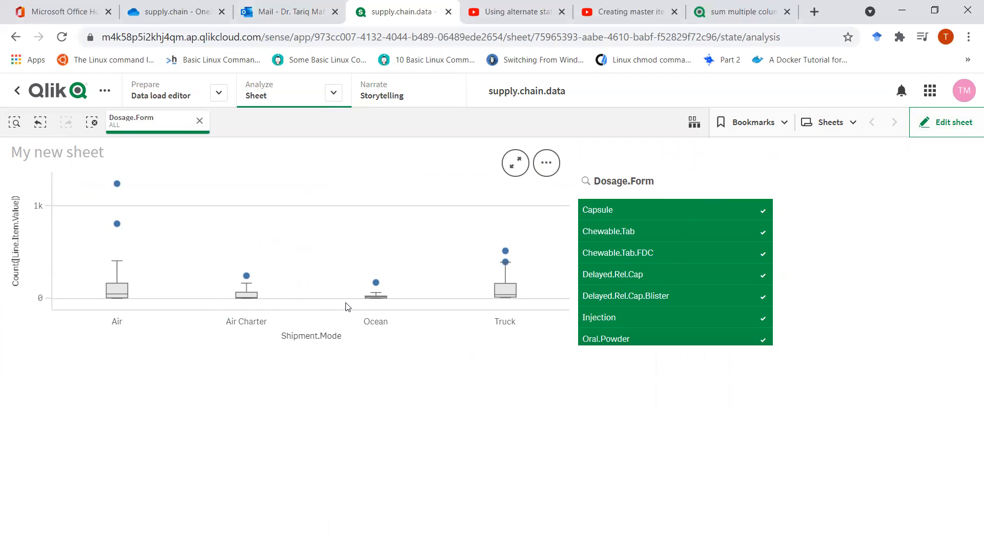
Step: Add Avg([Freight.Cost]) as an alternative measure of the box plot and finish editing the sheet
{"action": "left_click", "coordinate": [948, 123]}
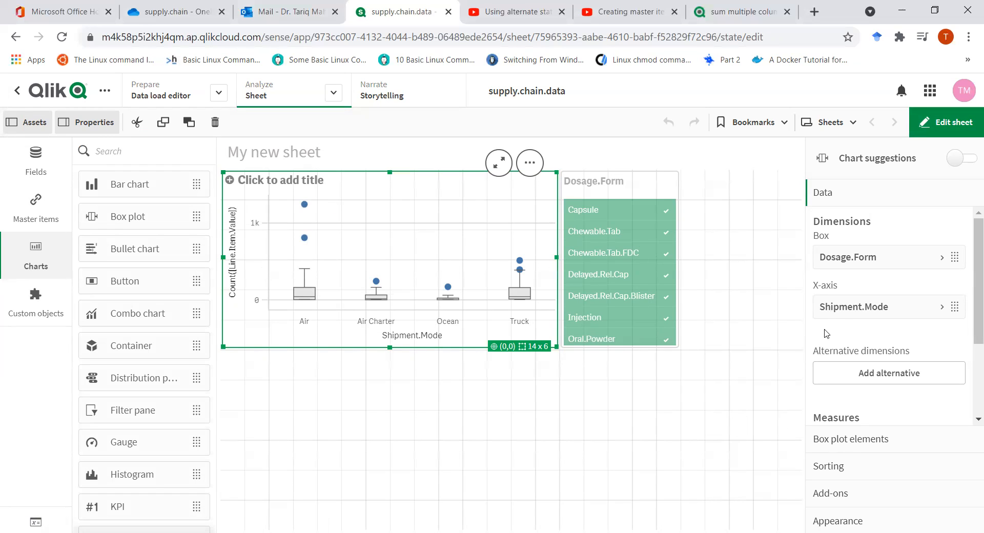
{"action": "scroll", "coordinate": [825, 333], "scroll_direction": "down", "scroll_amount": 3}
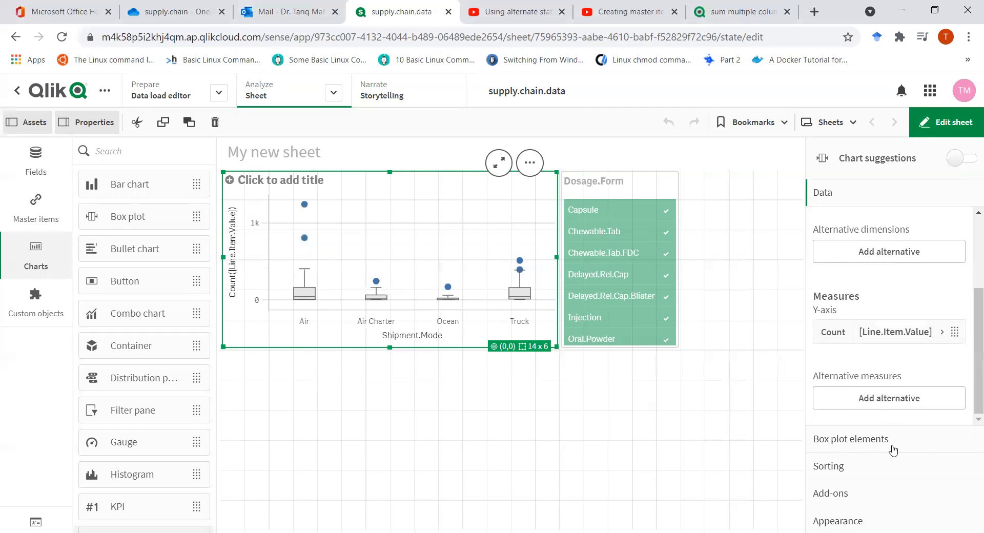
{"action": "left_click", "coordinate": [880, 402]}
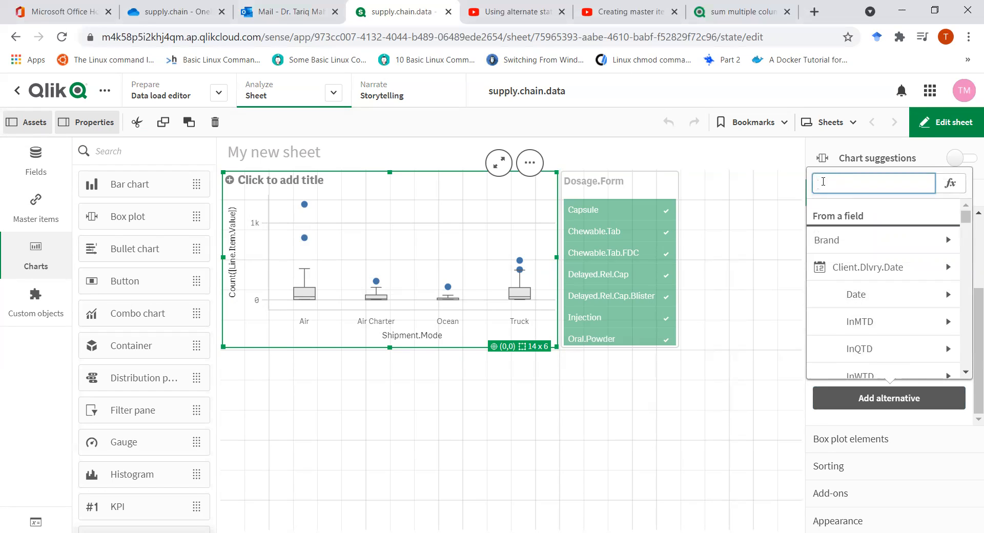
{"action": "type", "text": "fre"}
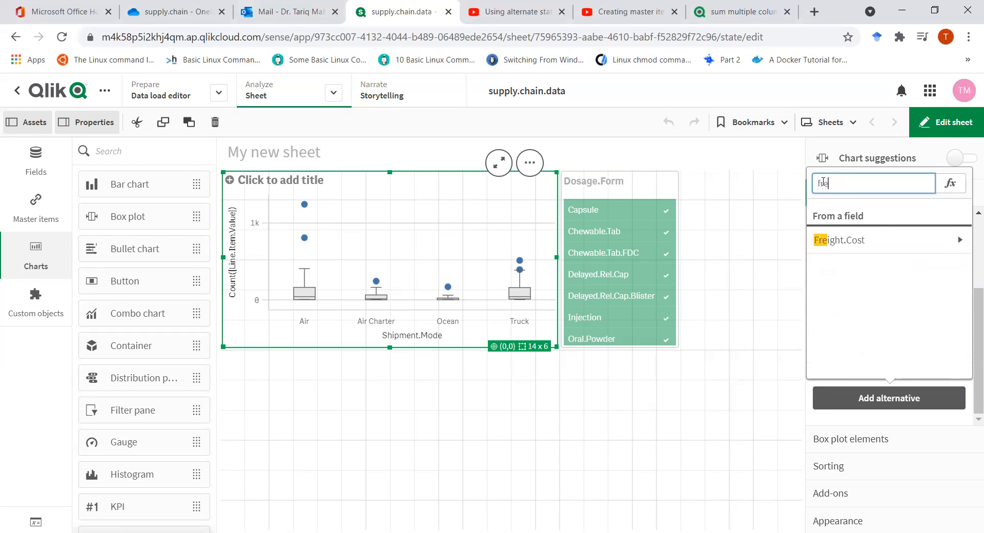
{"action": "left_click", "coordinate": [854, 241]}
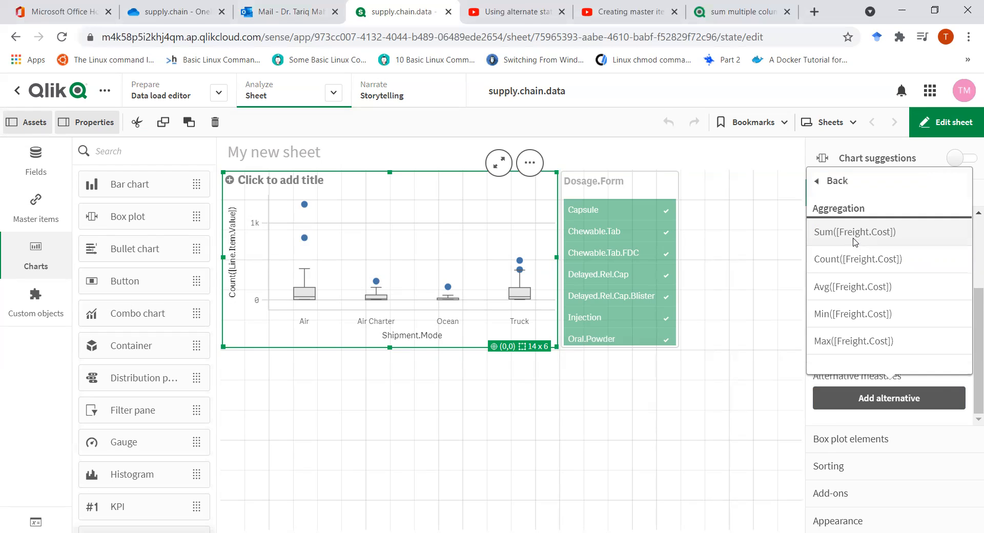
{"action": "left_click", "coordinate": [851, 287]}
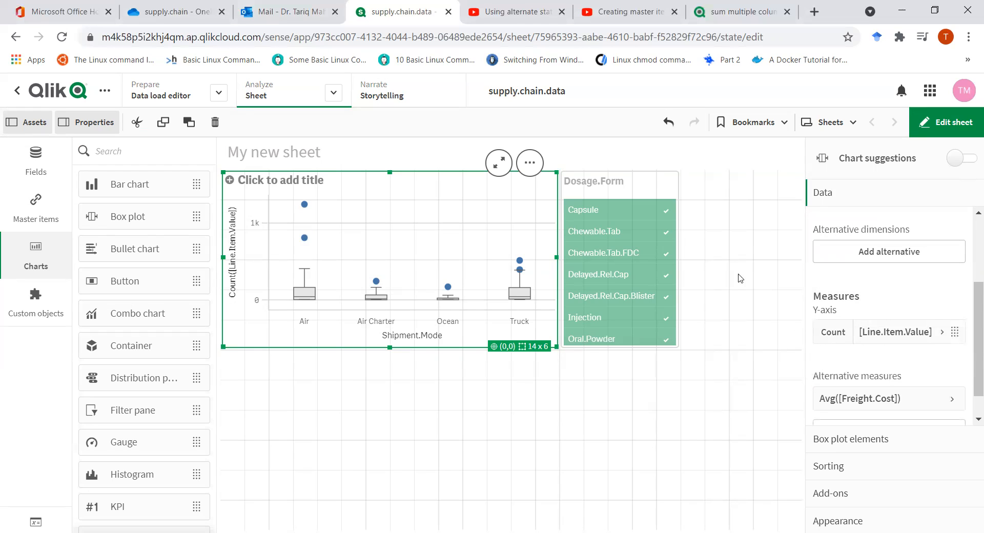
{"action": "left_click", "coordinate": [950, 131]}
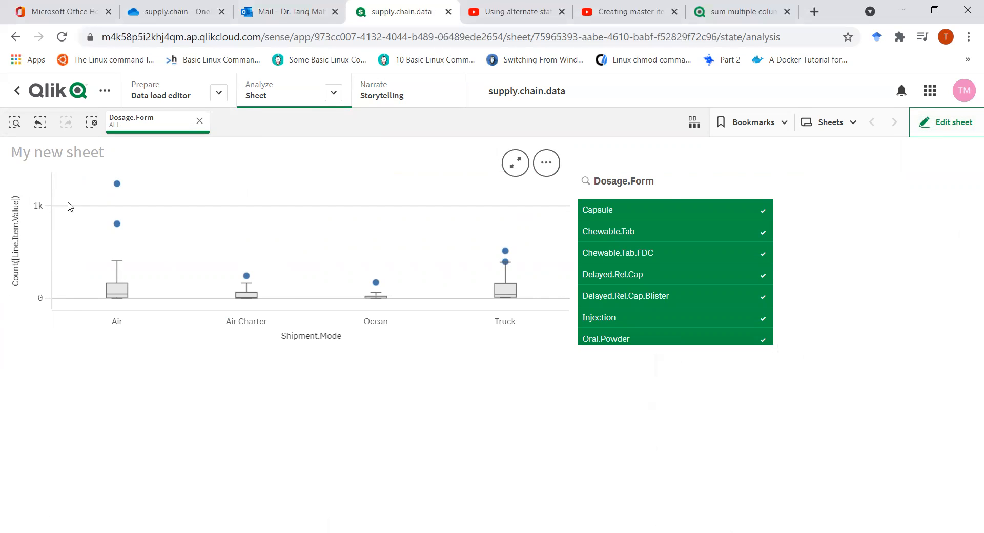
Step: Reopen the sheet for editing and remove the Freight.Cost measure from the box plot, leaving Count([Line.Item.Value]) as its Y-axis measure
{"action": "left_click", "coordinate": [930, 125]}
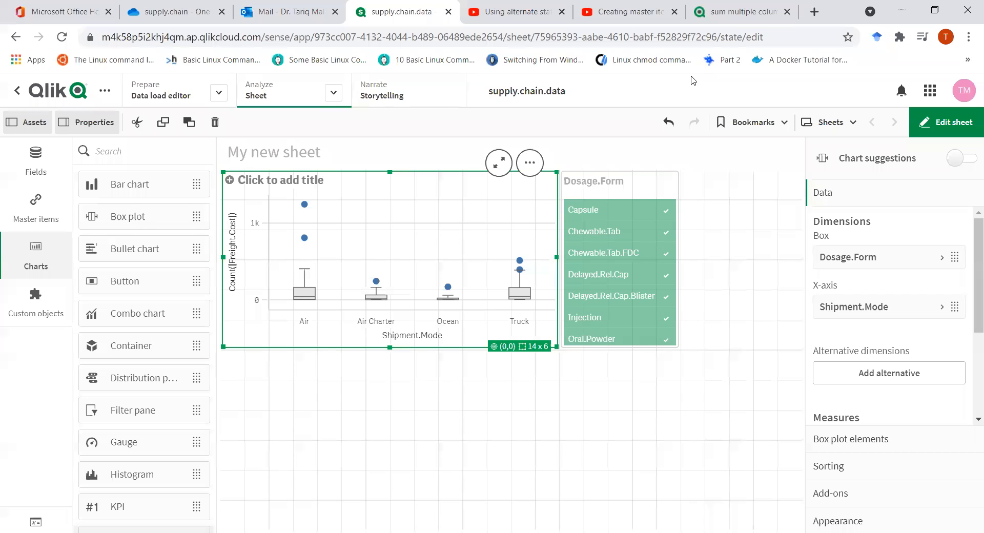
{"action": "scroll", "coordinate": [894, 359], "scroll_direction": "down", "scroll_amount": 3}
{"action": "scroll", "coordinate": [894, 378], "scroll_direction": "down", "scroll_amount": 1}
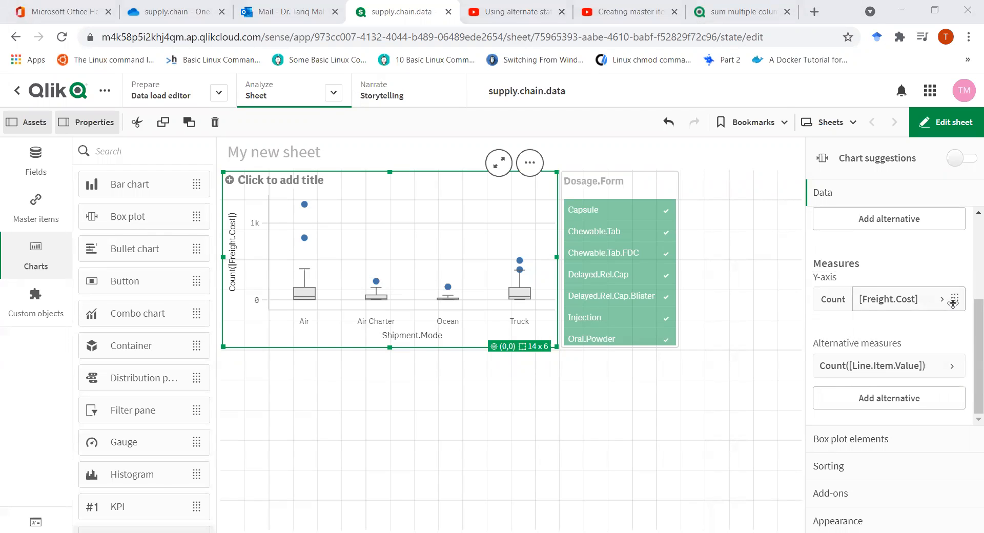
{"action": "left_click", "coordinate": [887, 367]}
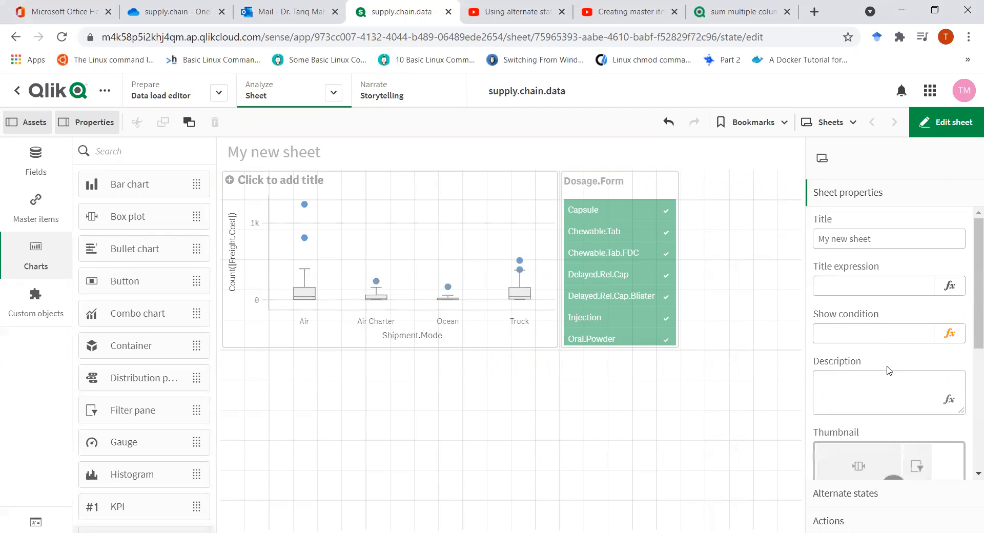
{"action": "left_click", "coordinate": [472, 237]}
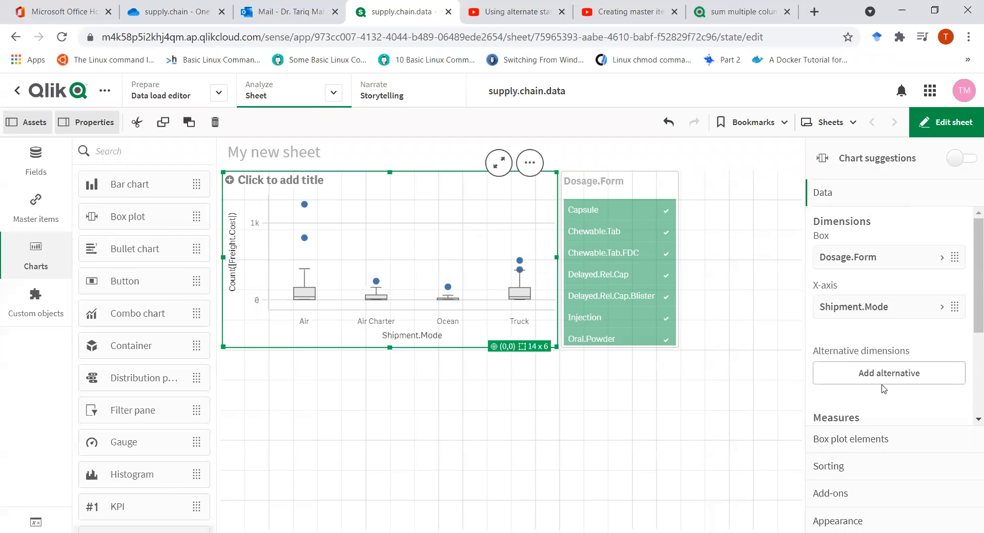
{"action": "scroll", "coordinate": [866, 353], "scroll_direction": "down", "scroll_amount": 3}
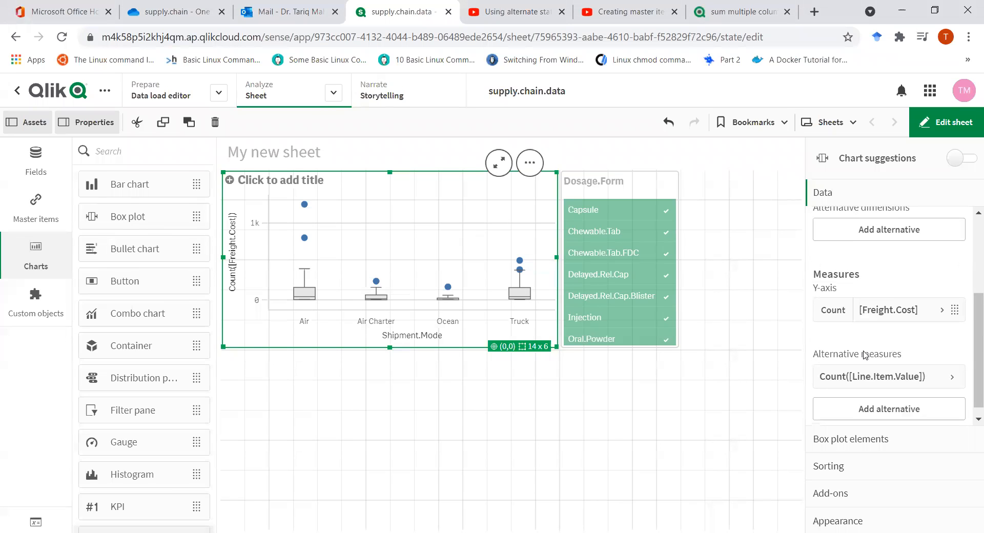
{"action": "left_click", "coordinate": [885, 312]}
{"action": "right_click", "coordinate": [886, 314]}
{"action": "left_click", "coordinate": [865, 303]}
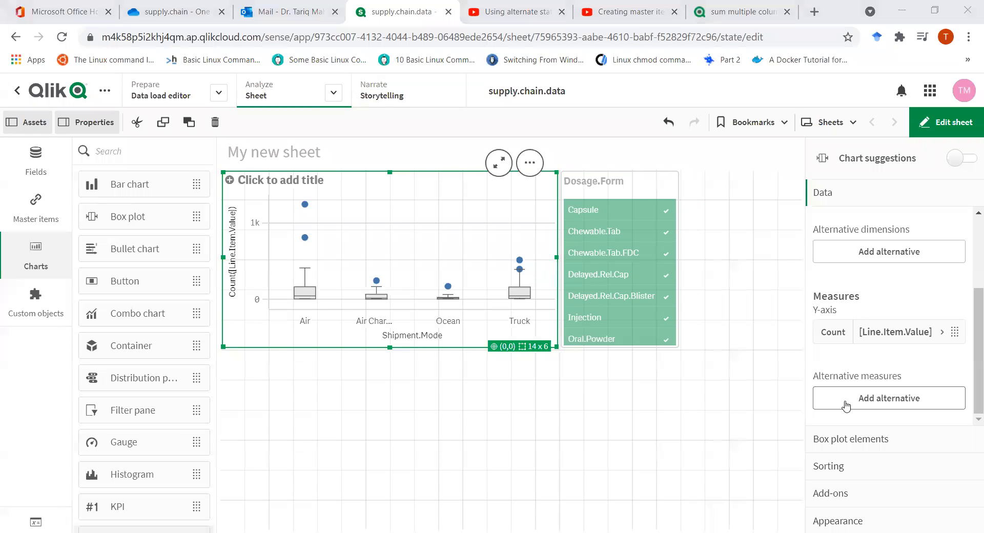
Step: Add Avg([Freight.Cost]) to the box plot again as an alternative measure and deselect the chart
{"action": "left_click", "coordinate": [845, 406]}
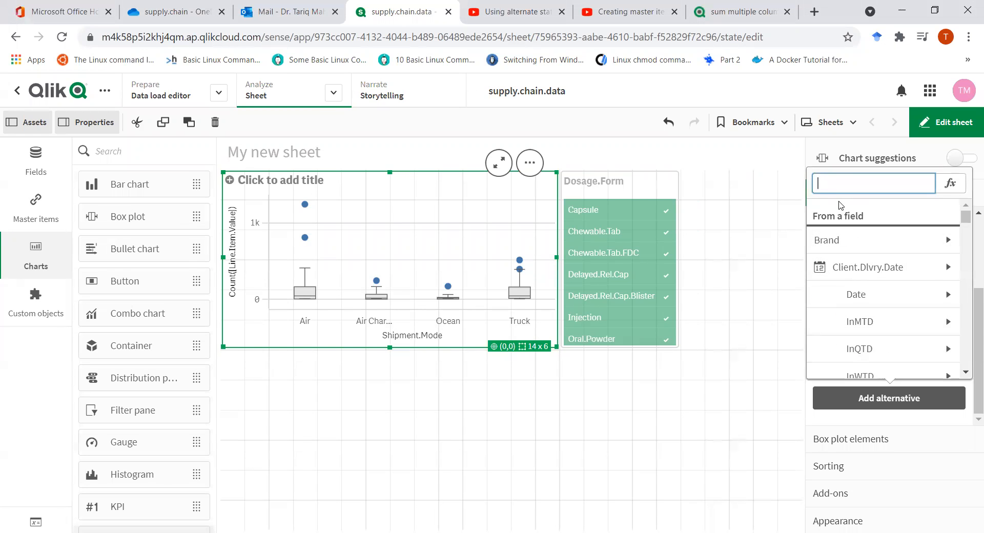
{"action": "type", "text": "frei"}
{"action": "left_click", "coordinate": [865, 239]}
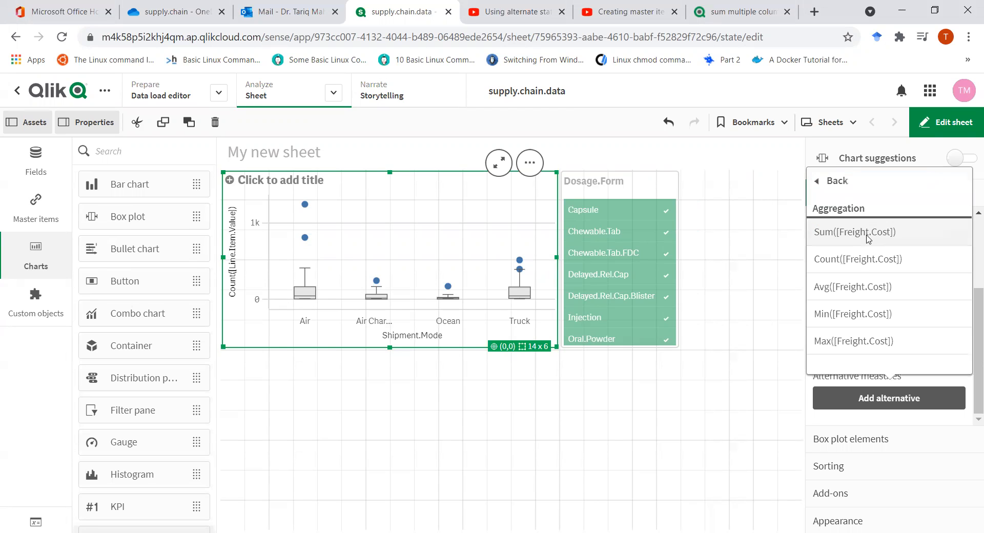
{"action": "left_click", "coordinate": [863, 286]}
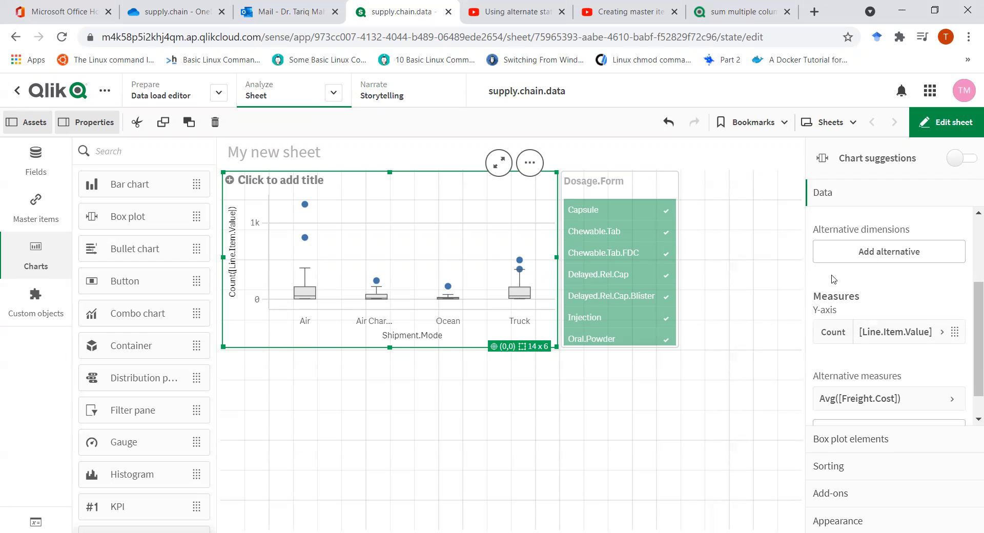
{"action": "left_click", "coordinate": [604, 412]}
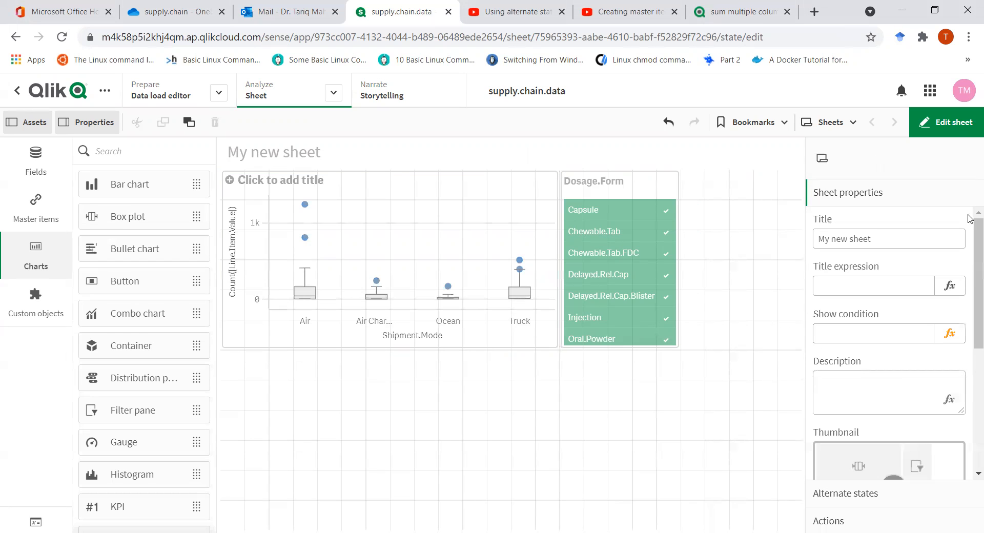
Step: Finish editing the sheet and deselect Chewable.Tab and Chewable.Tab.FDC in the Dosage.Form filter, confirming the selection
{"action": "left_click", "coordinate": [959, 131]}
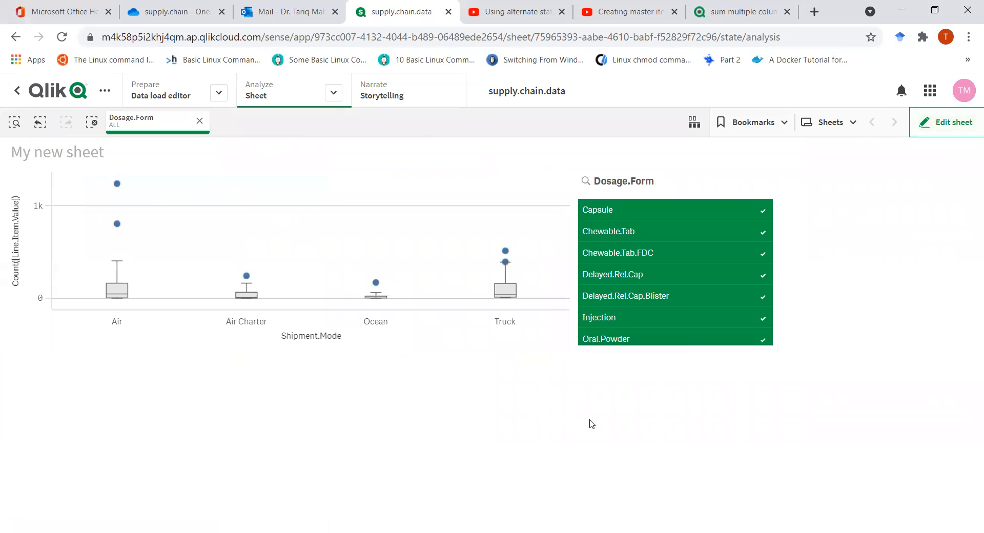
{"action": "left_click", "coordinate": [698, 232]}
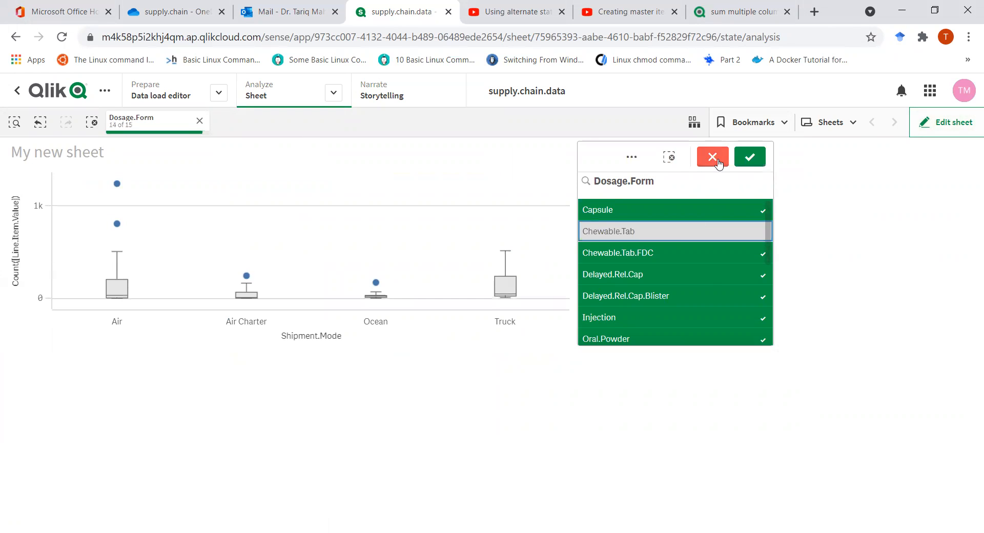
{"action": "left_click", "coordinate": [676, 254]}
{"action": "left_click", "coordinate": [673, 358]}
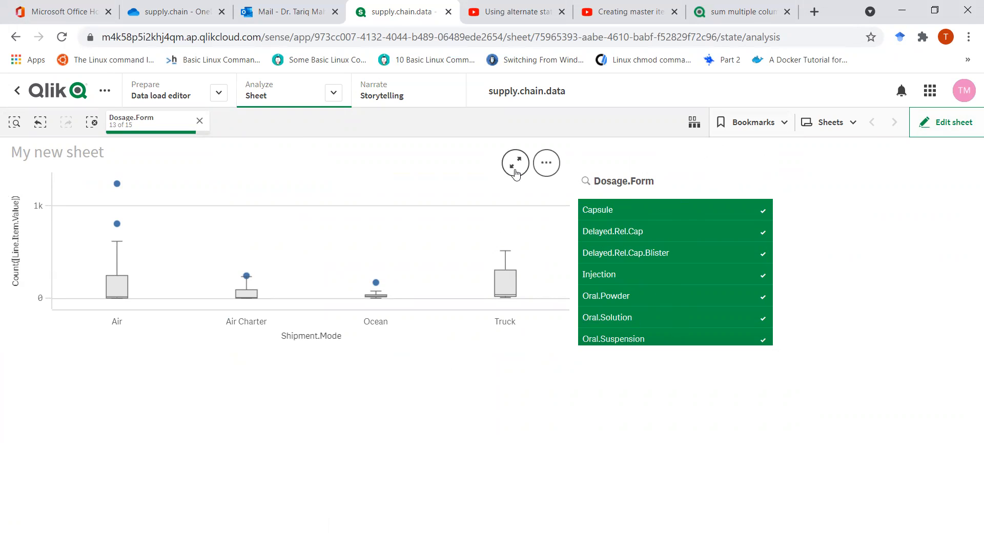
Step: Enlarge the box plot, apply Avg([Freight.Cost]) as its measure through the exploration options, and exit full screen
{"action": "left_click", "coordinate": [515, 163]}
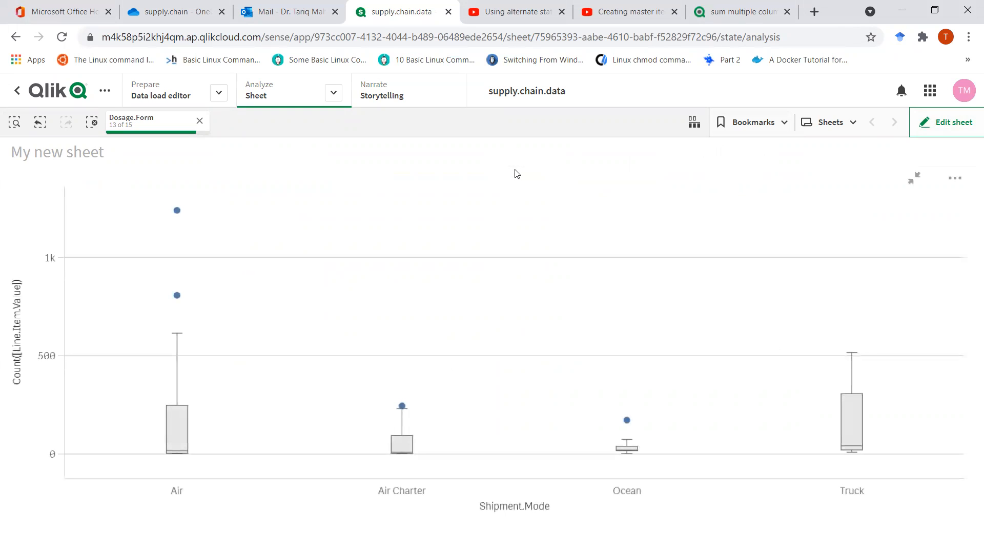
{"action": "left_click", "coordinate": [954, 179]}
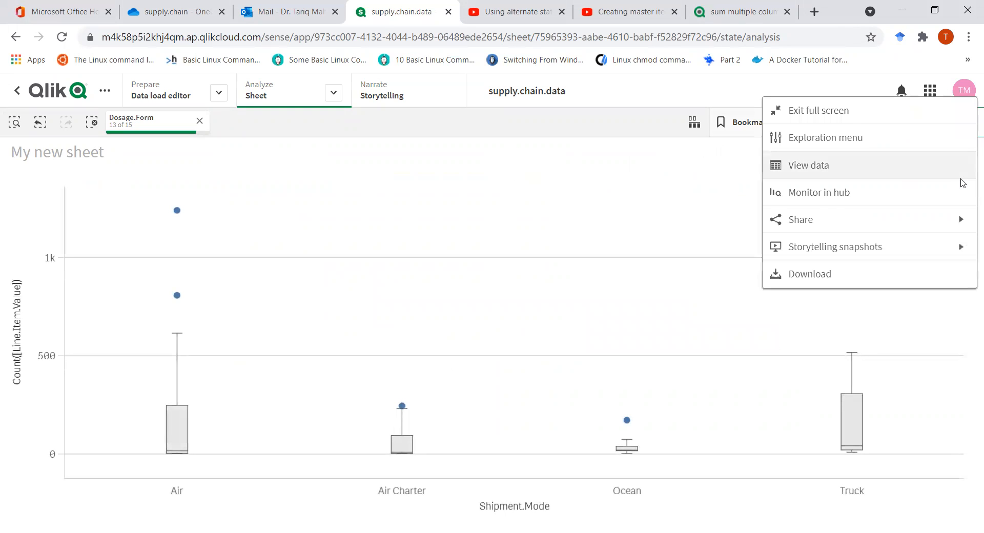
{"action": "left_click", "coordinate": [853, 139]}
{"action": "left_click", "coordinate": [797, 304]}
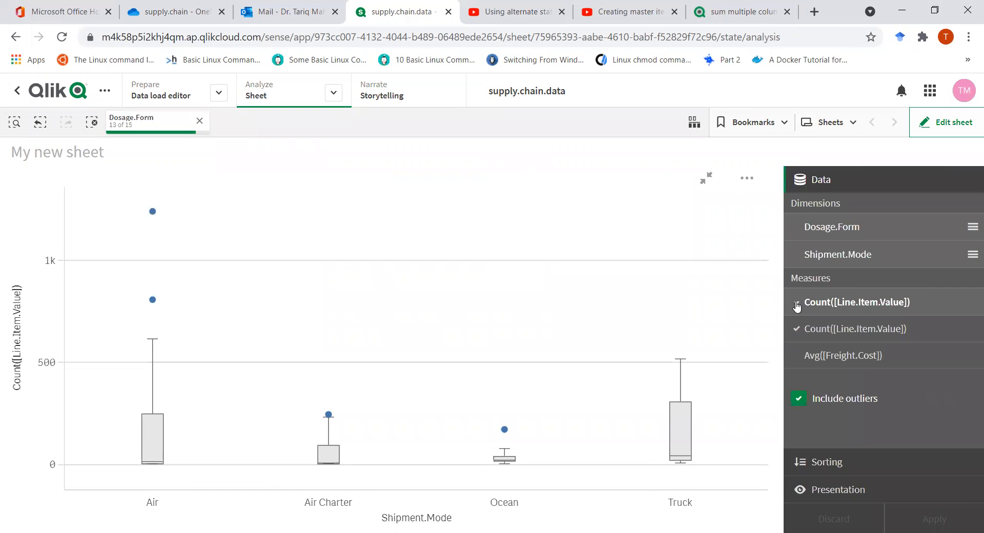
{"action": "left_click", "coordinate": [820, 355]}
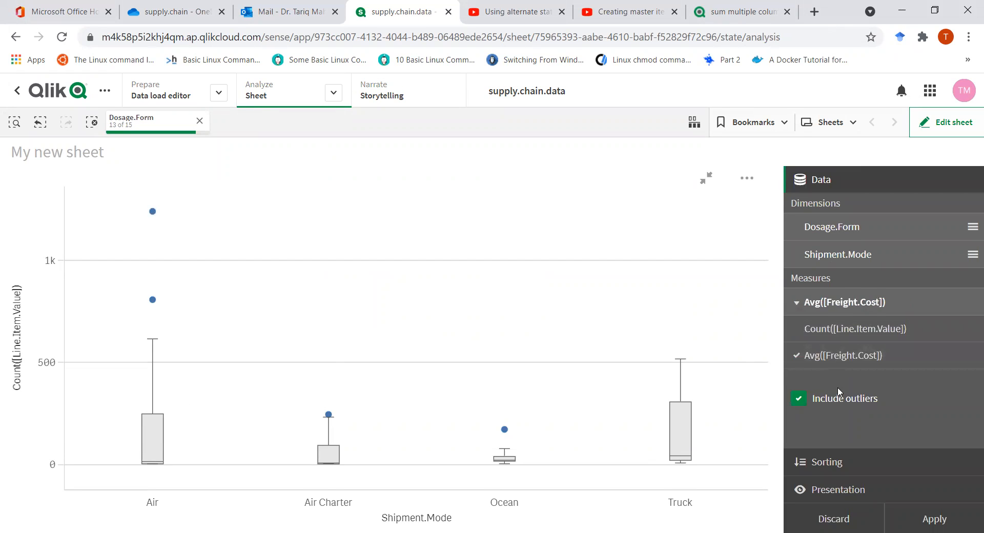
{"action": "left_click", "coordinate": [931, 519]}
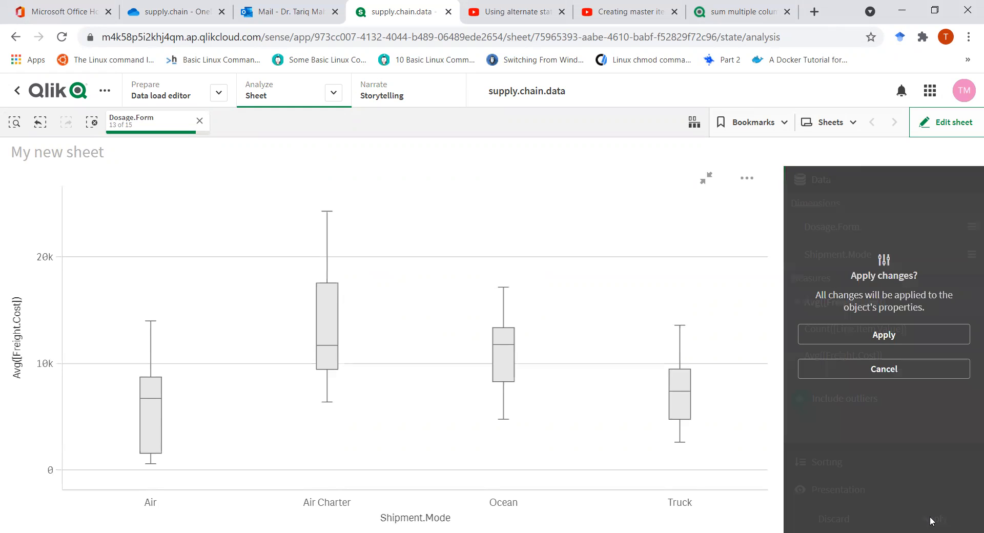
{"action": "left_click", "coordinate": [827, 338]}
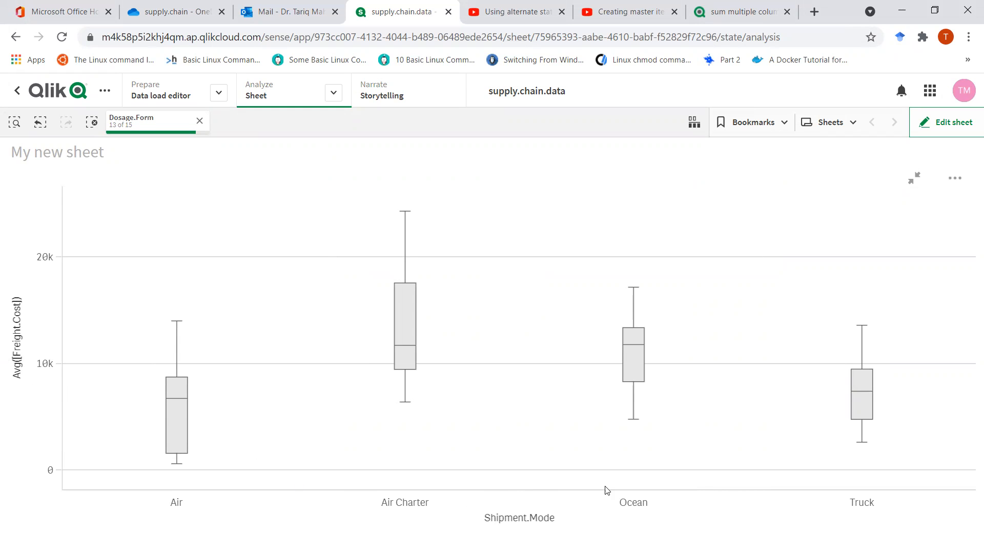
{"action": "left_click", "coordinate": [914, 178]}
Step: Reopen the sheet for editing and select the box plot to check its Y-axis and alternative measures
{"action": "left_click", "coordinate": [931, 132]}
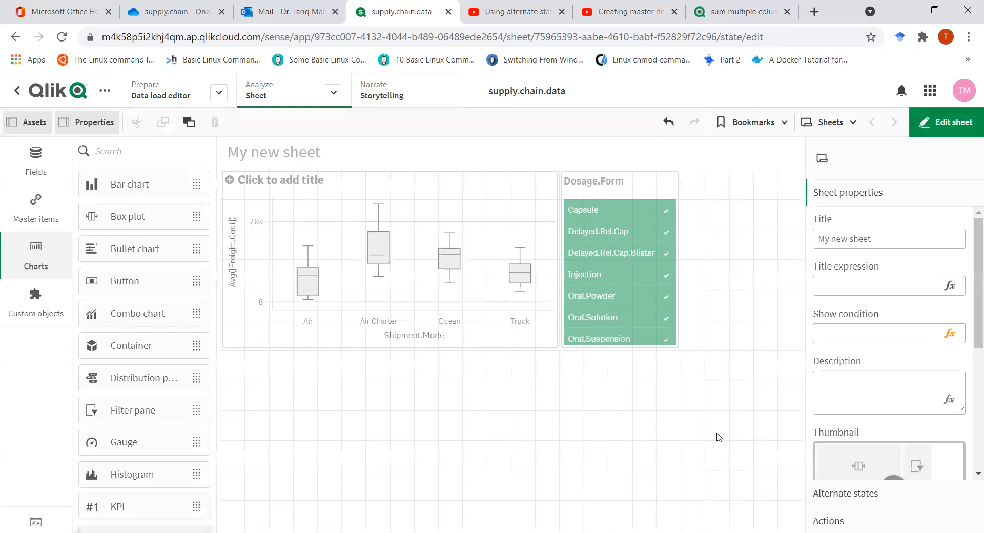
{"action": "left_click", "coordinate": [494, 333]}
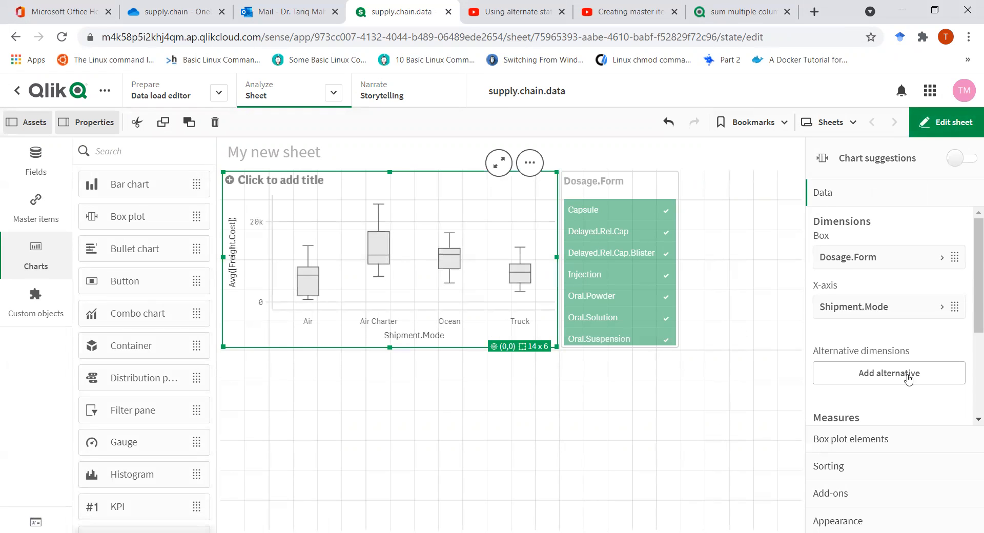
{"action": "scroll", "coordinate": [906, 377], "scroll_direction": "down", "scroll_amount": 3}
{"action": "scroll", "coordinate": [900, 367], "scroll_direction": "down", "scroll_amount": 1}
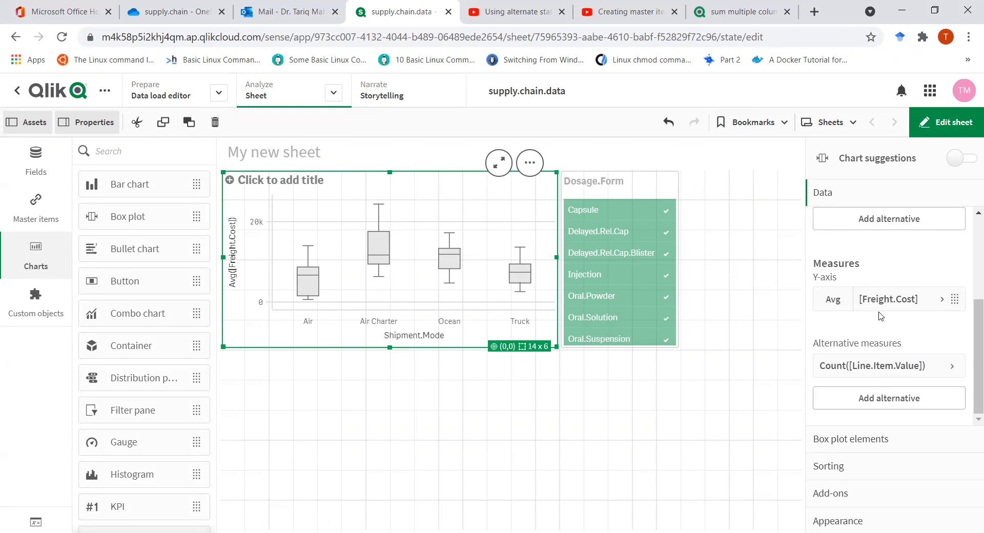
Step: Try the Percentile-based preset for the box plot elements
{"action": "left_click", "coordinate": [891, 439]}
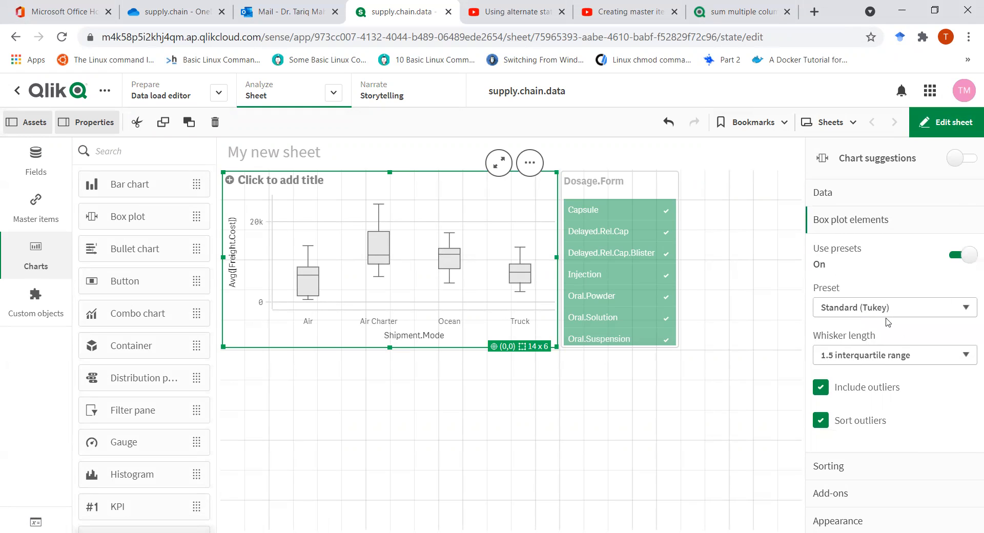
{"action": "left_click", "coordinate": [886, 310]}
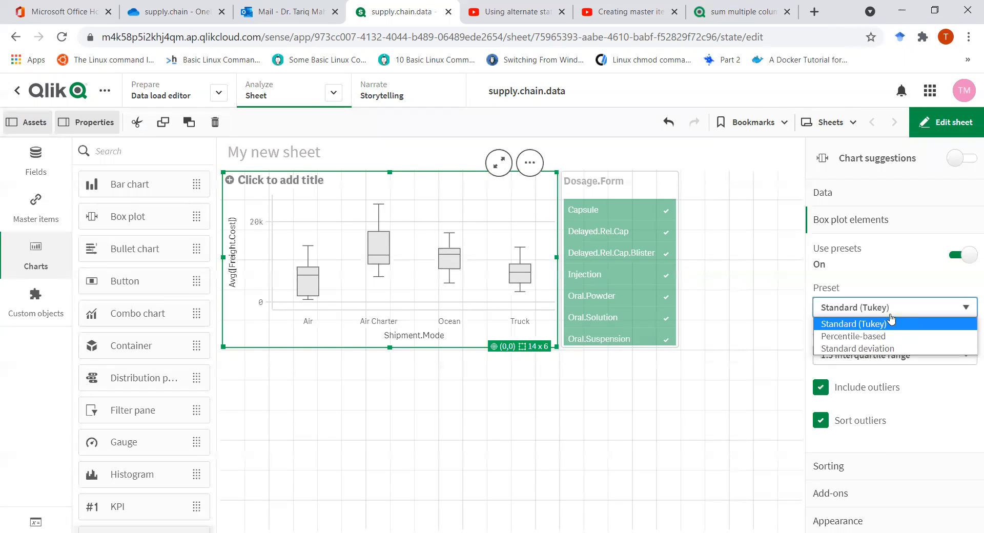
{"action": "left_click", "coordinate": [892, 322]}
{"action": "left_click", "coordinate": [892, 314]}
{"action": "left_click", "coordinate": [889, 338]}
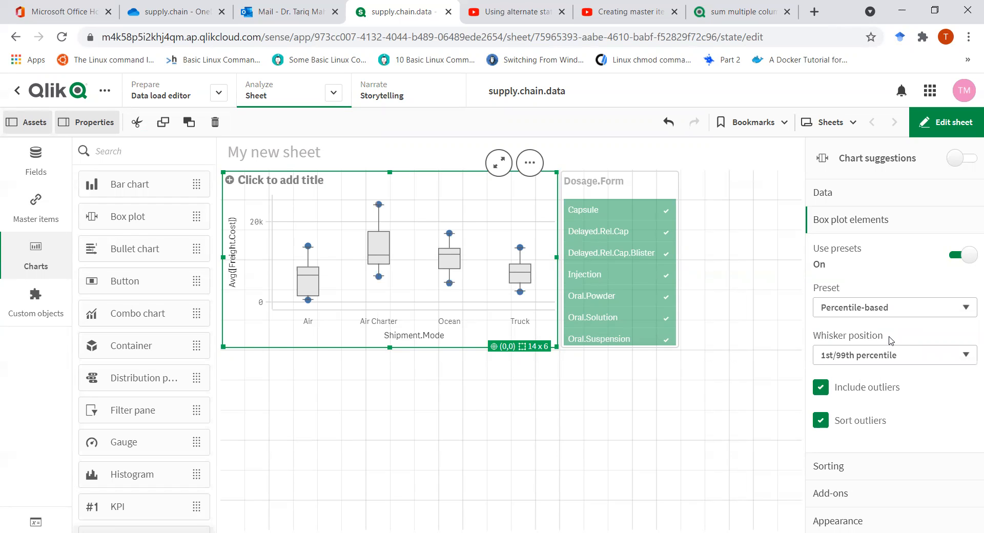
Step: Try the Standard deviation preset on the box plot and return to Standard (Tukey) with a 1.5 interquartile range whisker length
{"action": "key", "text": "ctrl+z"}
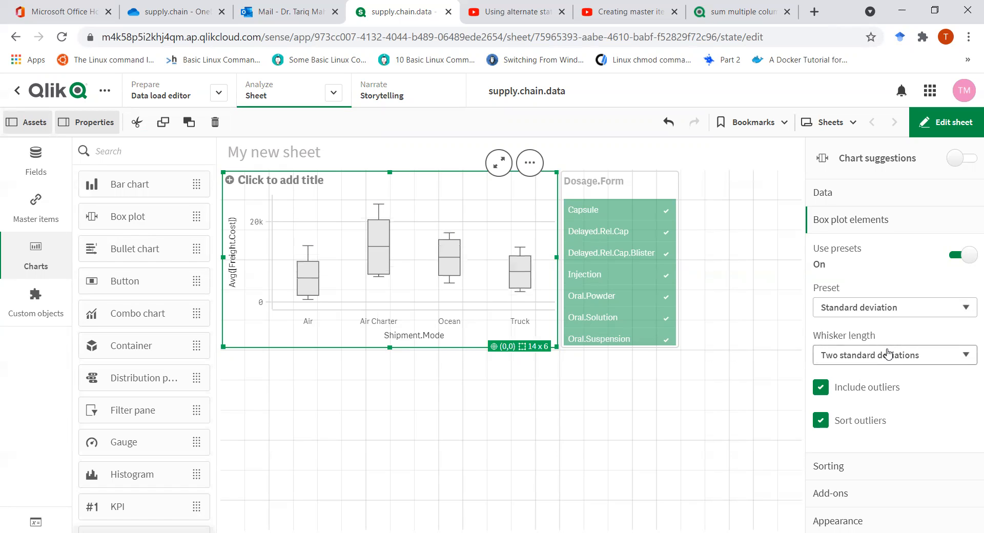
{"action": "left_click", "coordinate": [877, 312]}
{"action": "left_click", "coordinate": [878, 325]}
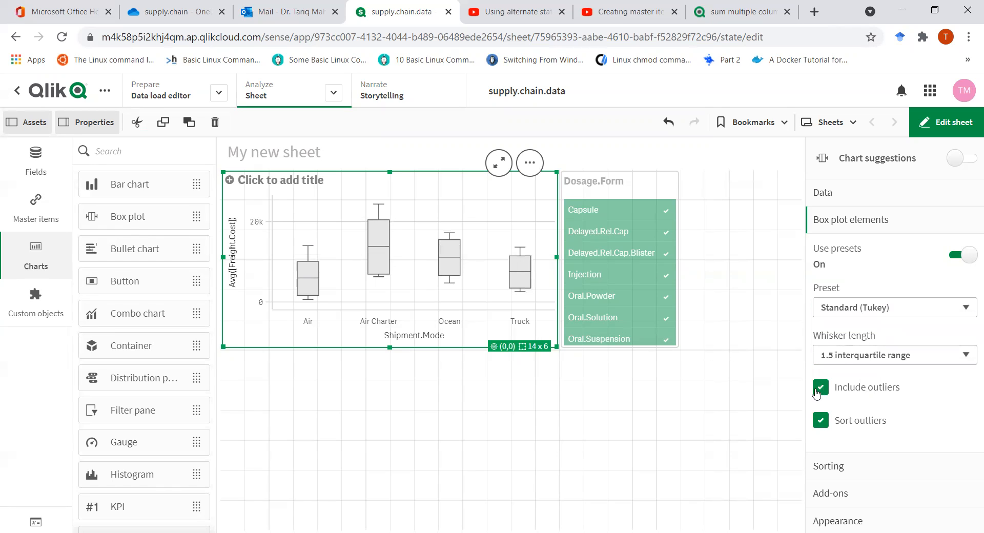
{"action": "left_click", "coordinate": [876, 361]}
{"action": "left_click", "coordinate": [880, 389]}
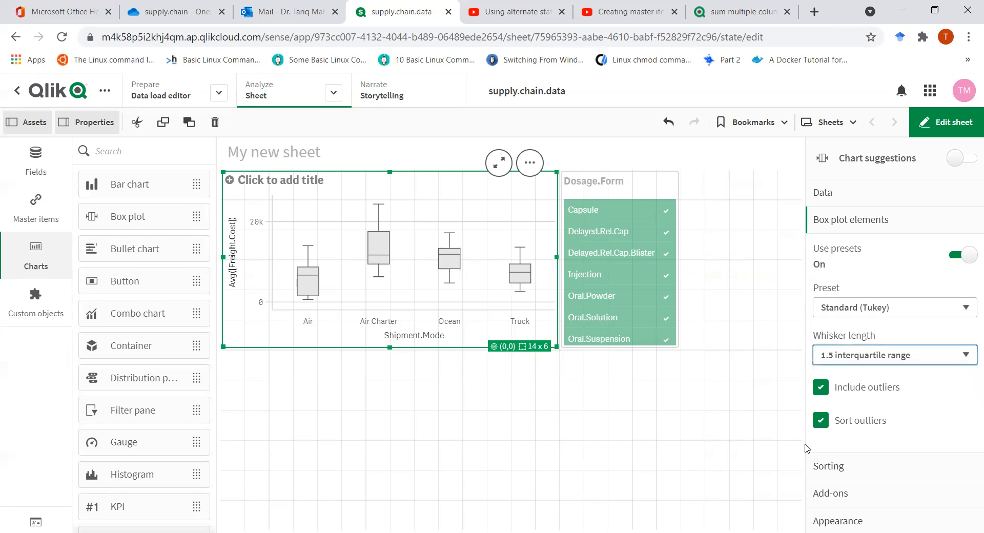
Step: Set the box plot's orientation to horizontal and turn its whisker ticks off and back on
{"action": "left_click", "coordinate": [863, 515]}
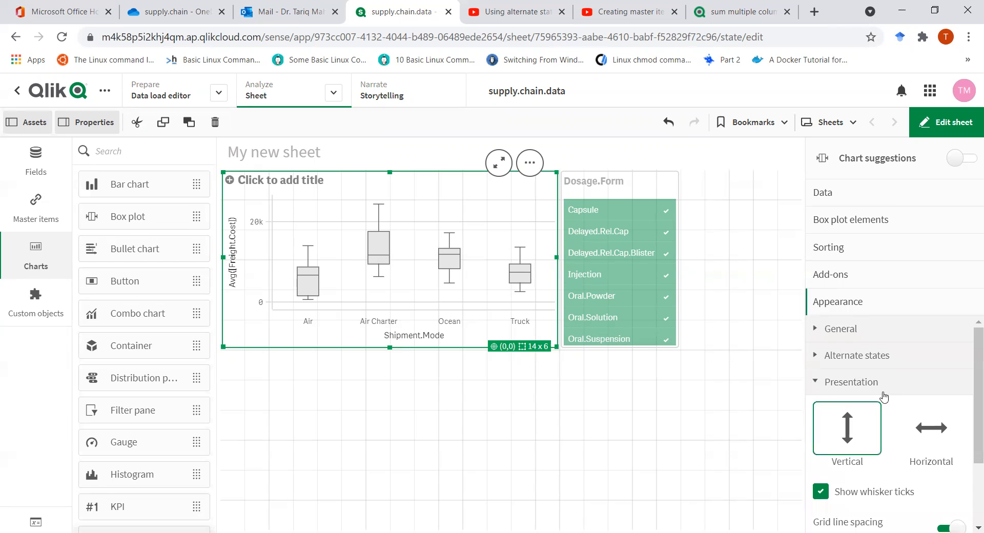
{"action": "left_click", "coordinate": [929, 444]}
{"action": "scroll", "coordinate": [885, 471], "scroll_direction": "down", "scroll_amount": 2}
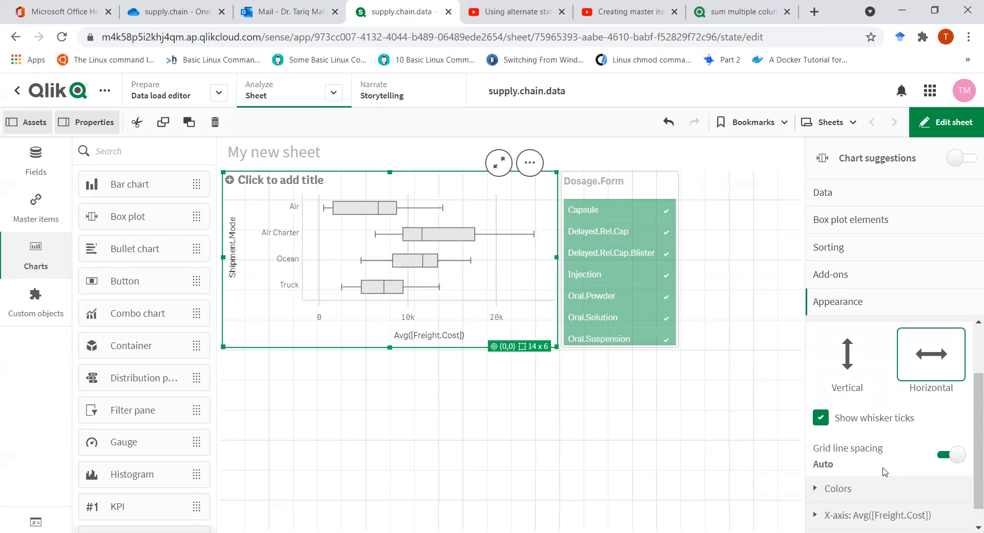
{"action": "left_click", "coordinate": [821, 403]}
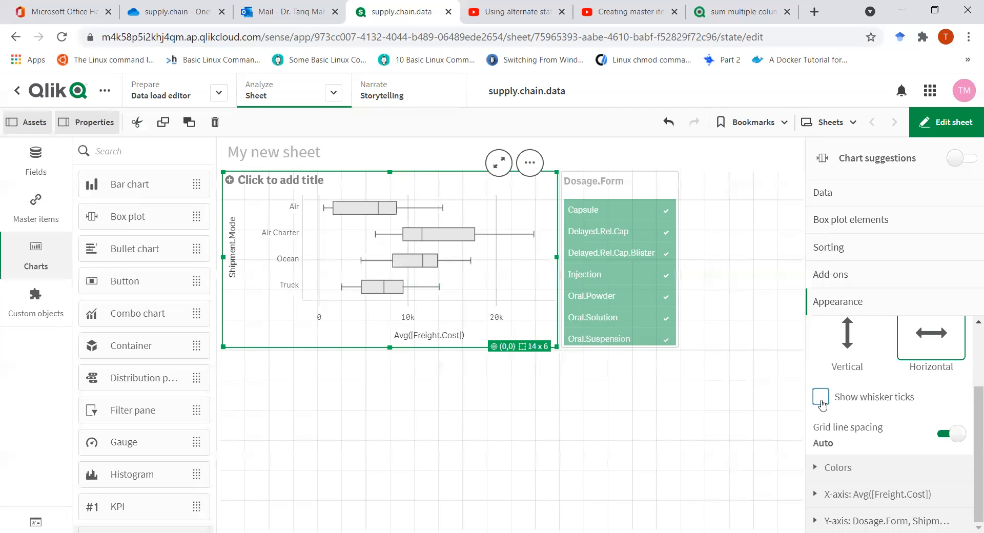
{"action": "left_click", "coordinate": [820, 403]}
Step: Switch the box plot to custom single-color styling with blue box color #3c47e6 and deselect the chart
{"action": "left_click", "coordinate": [855, 473]}
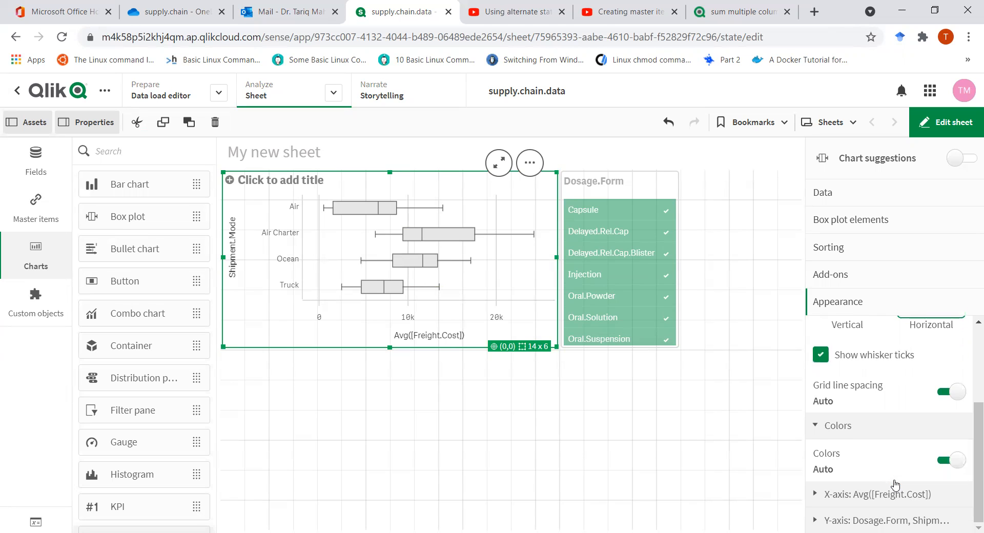
{"action": "left_click", "coordinate": [951, 461]}
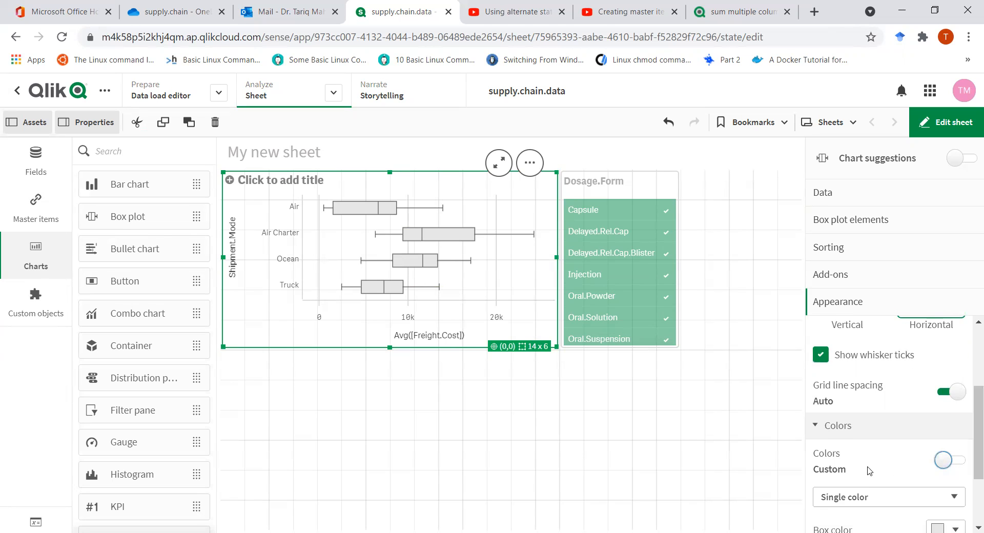
{"action": "scroll", "coordinate": [888, 504], "scroll_direction": "down", "scroll_amount": 1}
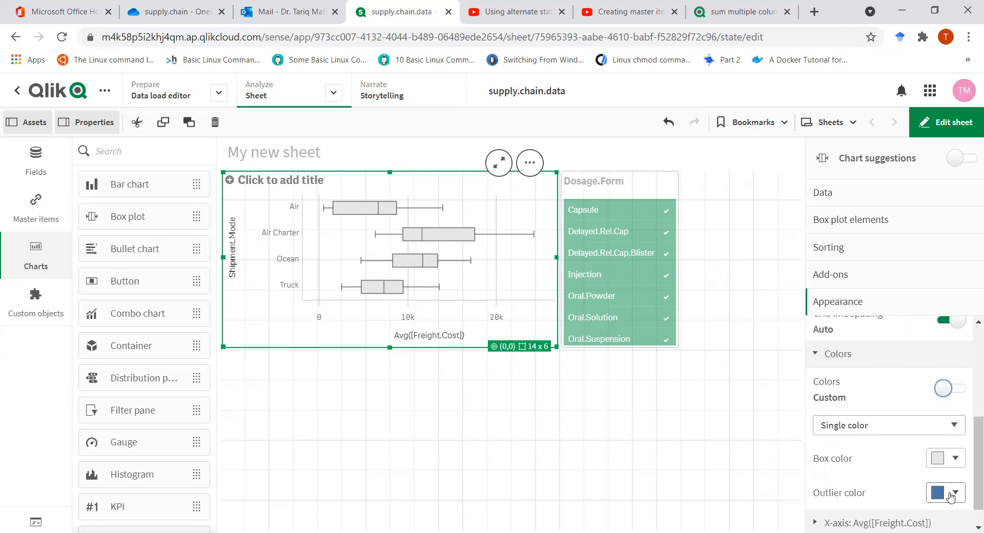
{"action": "scroll", "coordinate": [950, 482], "scroll_direction": "down", "scroll_amount": 1}
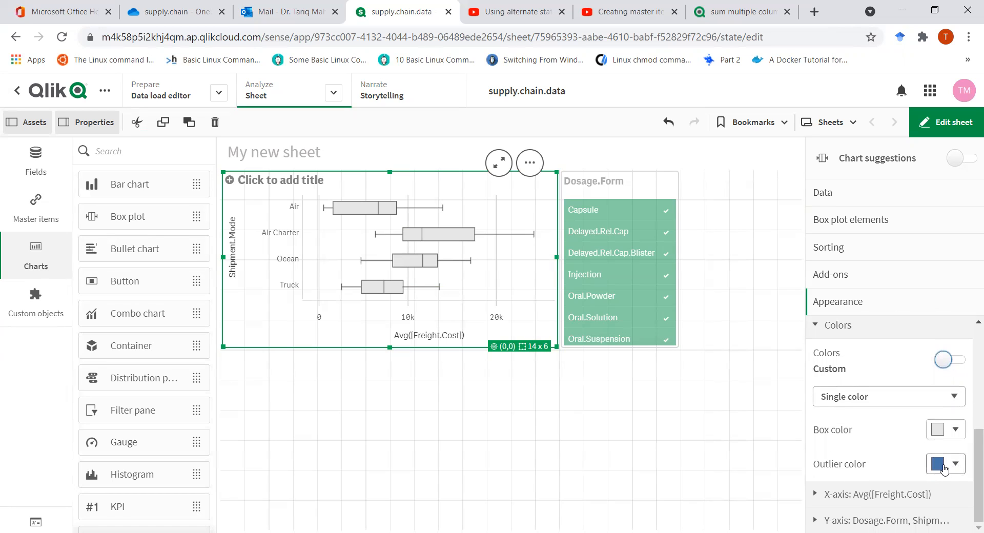
{"action": "left_click", "coordinate": [943, 429]}
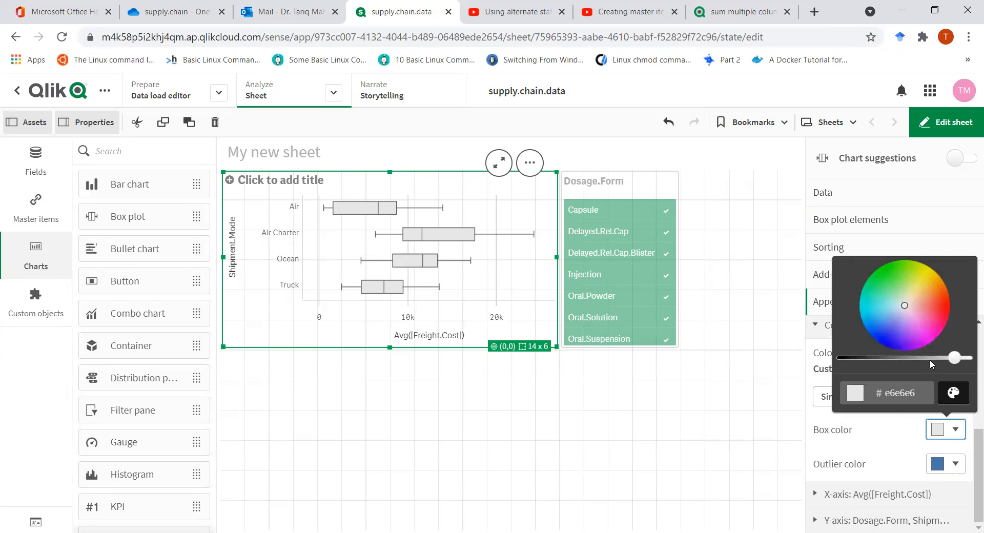
{"action": "left_click", "coordinate": [871, 326]}
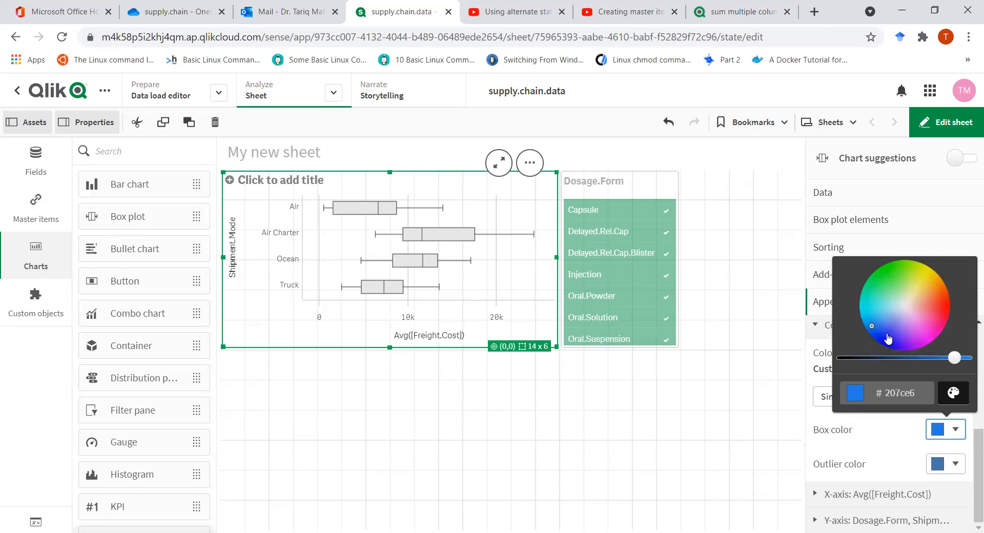
{"action": "left_click", "coordinate": [886, 334]}
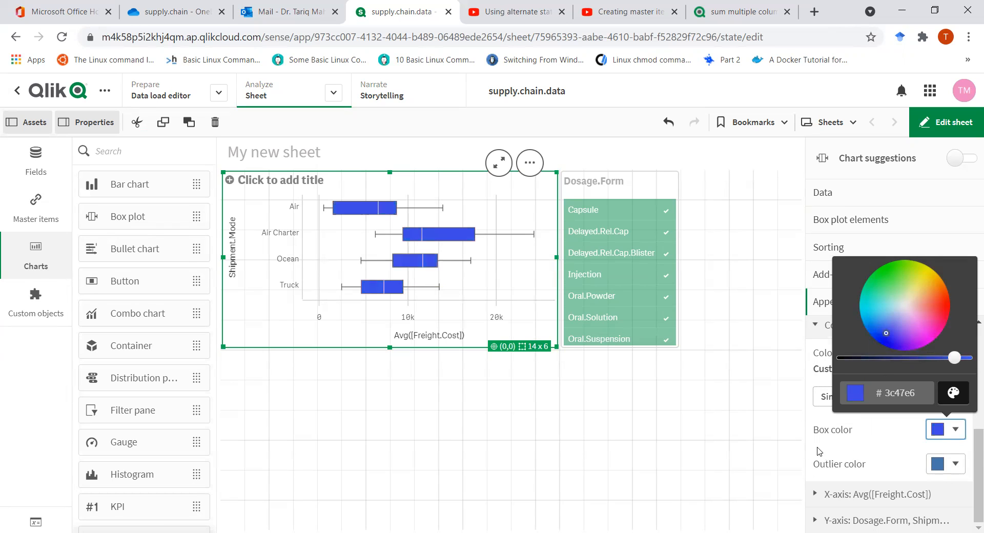
{"action": "left_click", "coordinate": [792, 449]}
{"action": "left_click", "coordinate": [792, 449]}
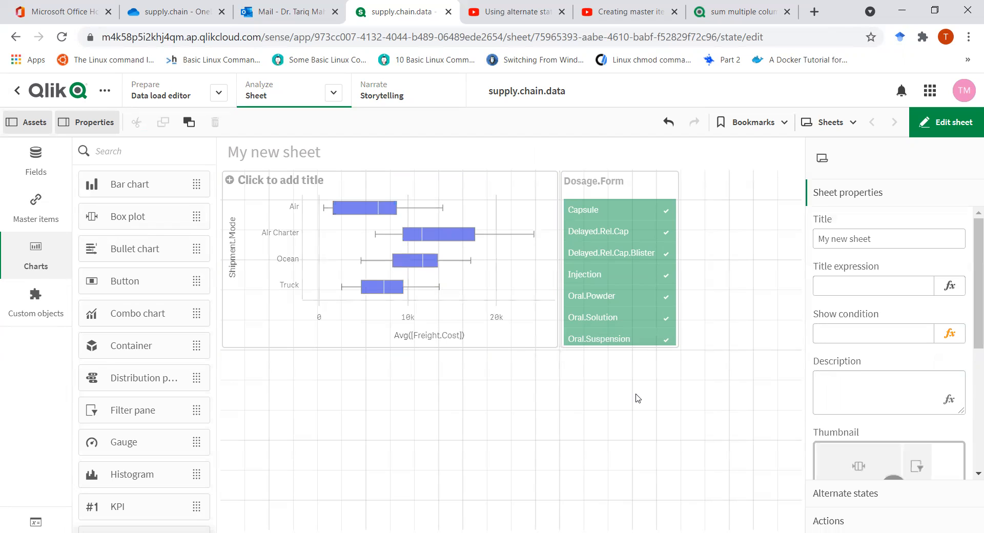